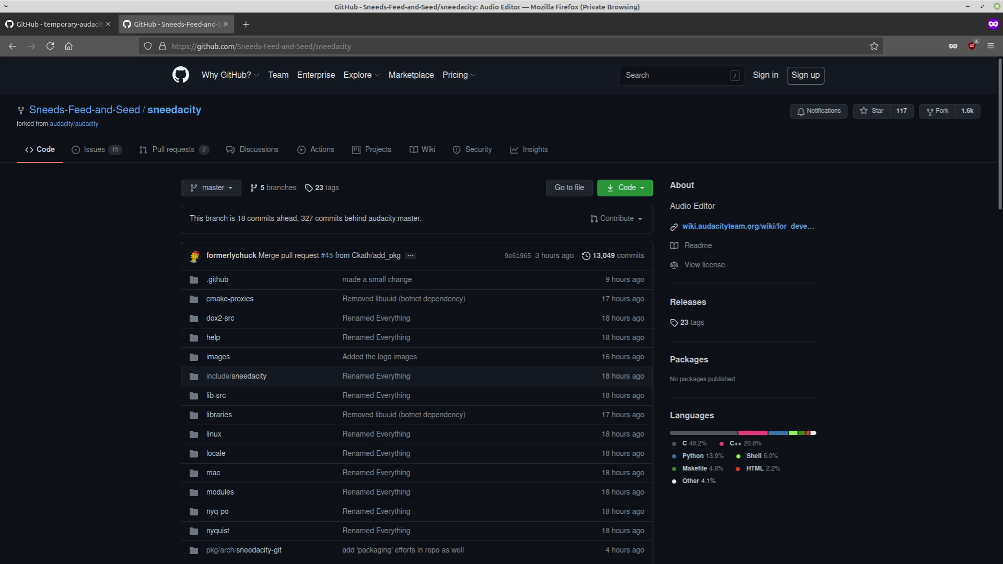
Compare the temporary-audacity and sneedacity repository tabs, scrolling the sneedacity file list
key("ctrl+shift+Tab")
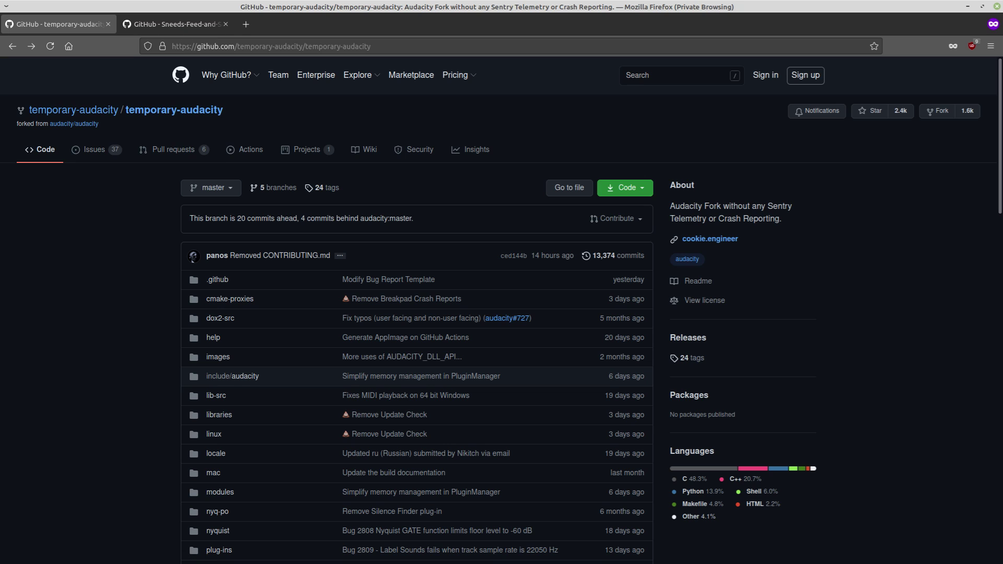
left_click(172, 24)
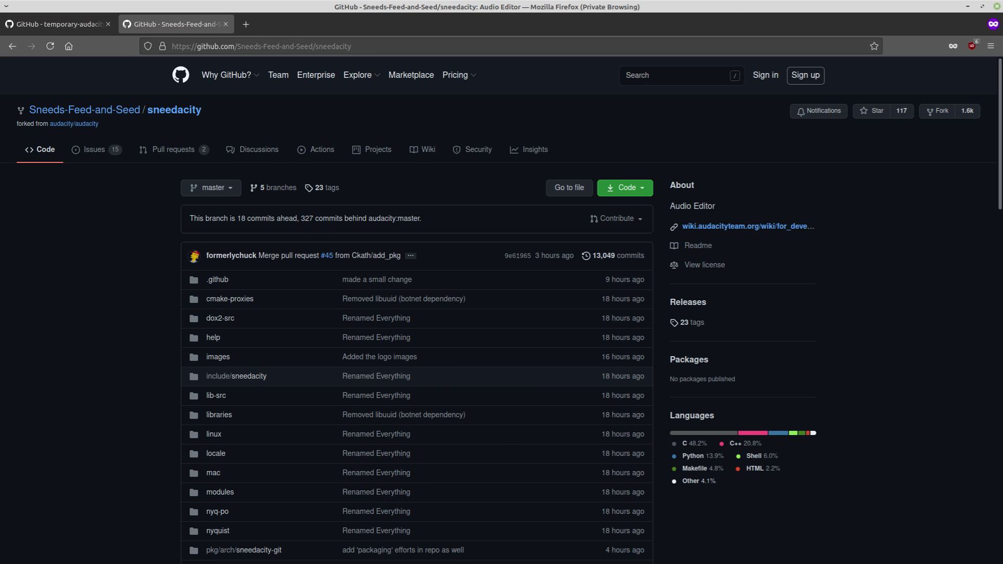
mouse_move(83, 110)
scroll(501, 314, "down", 4)
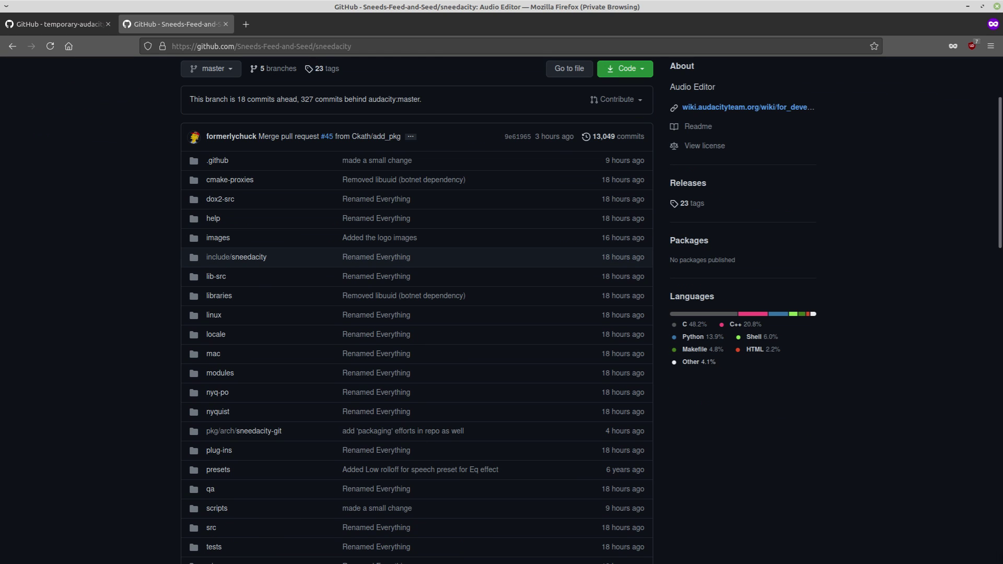
Maximize the file manager and open the sneedacity folder, with the audacity folder in a second tab
key("alt+Tab")
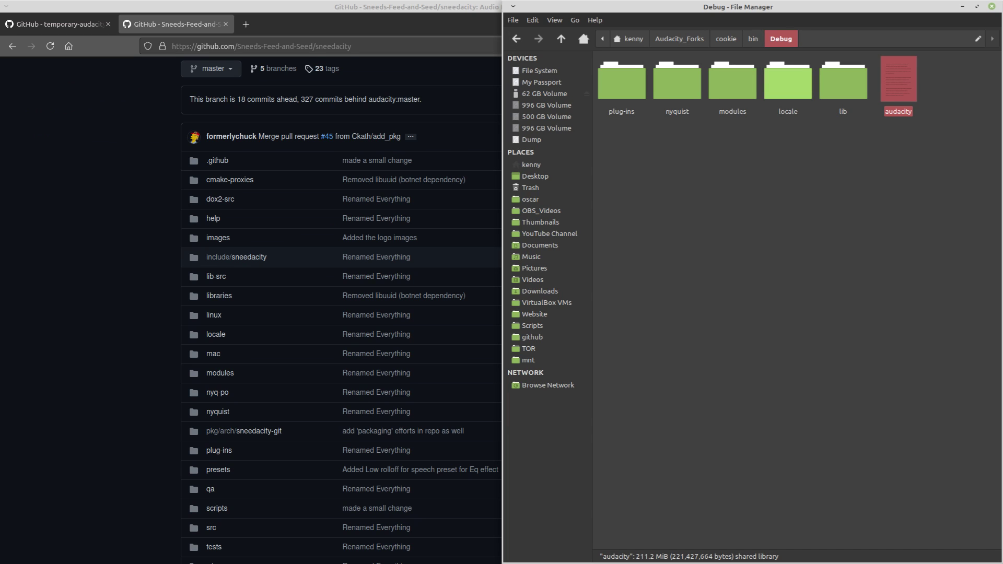
key("alt+Up")
key("alt+Up")
key("alt+Up")
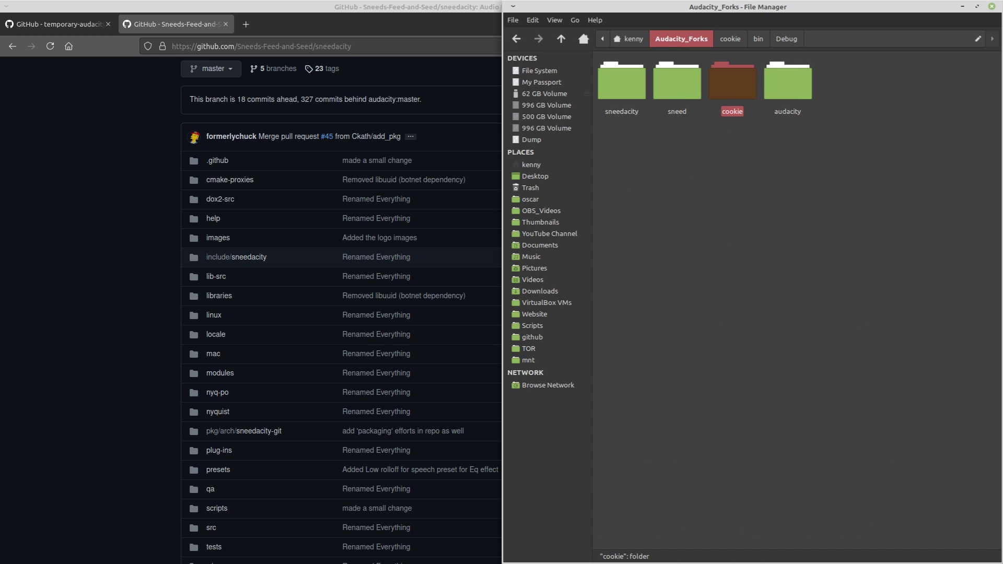
key("super+Up")
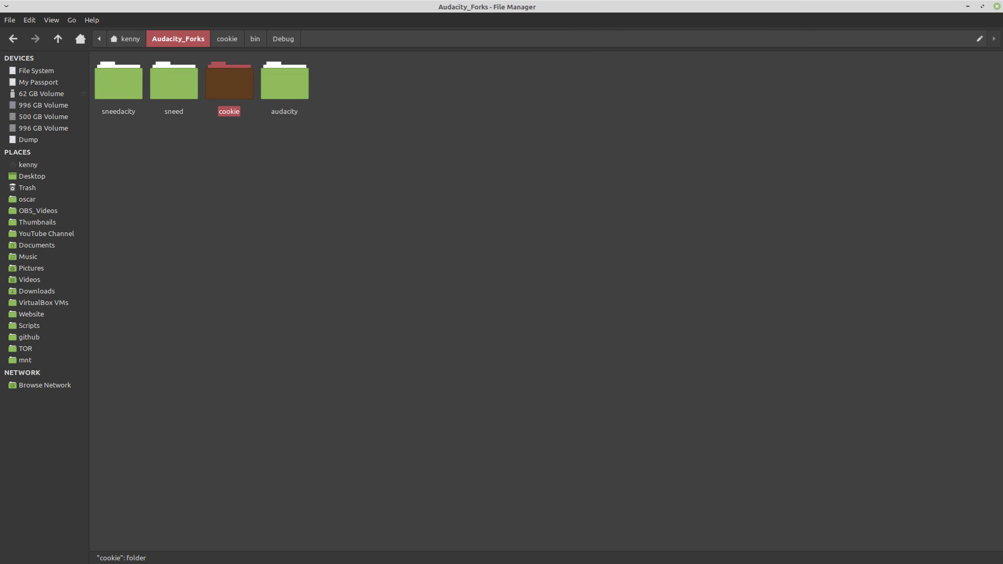
double_click(118, 81)
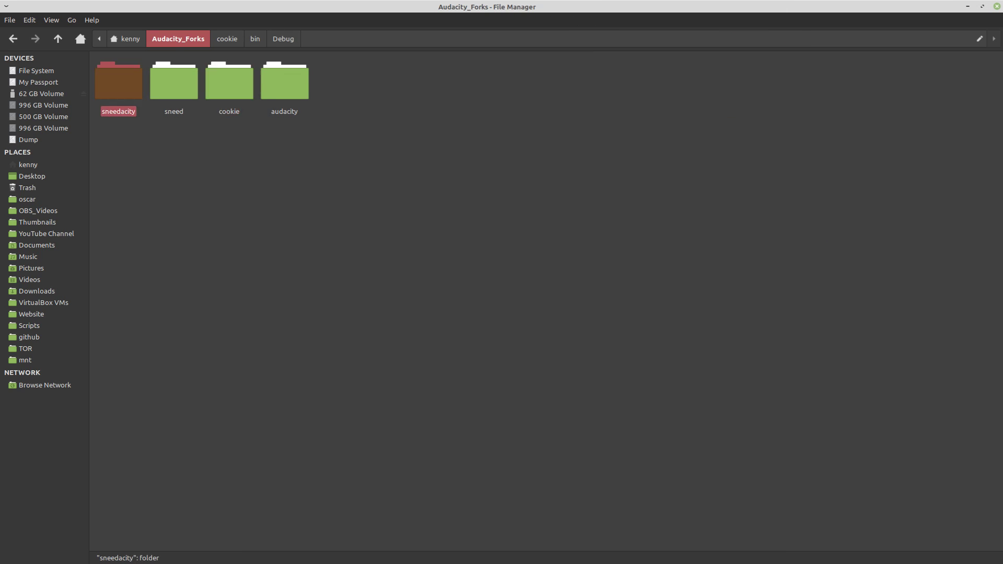
key("alt+f")
key("Return")
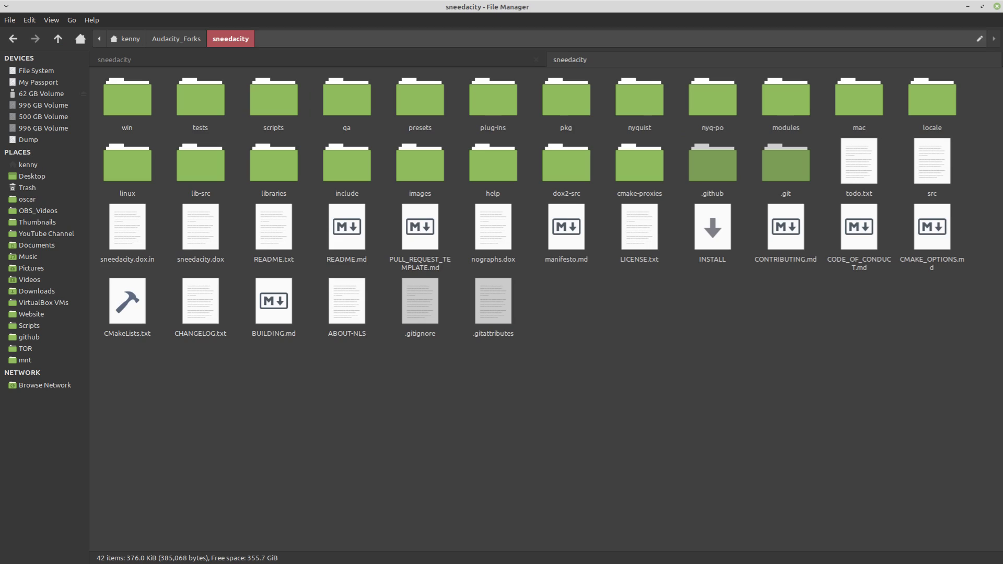
key("alt+Up")
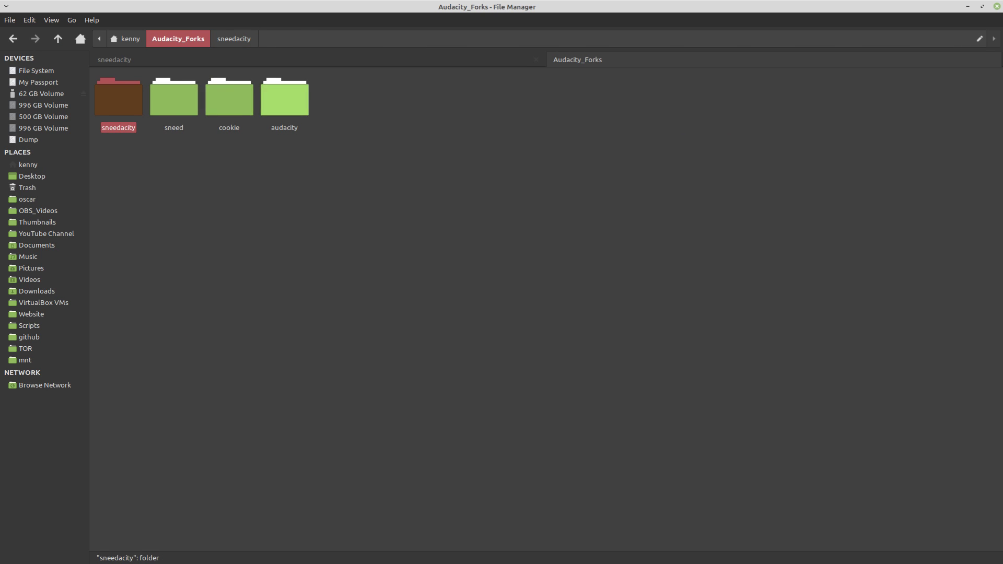
double_click(284, 100)
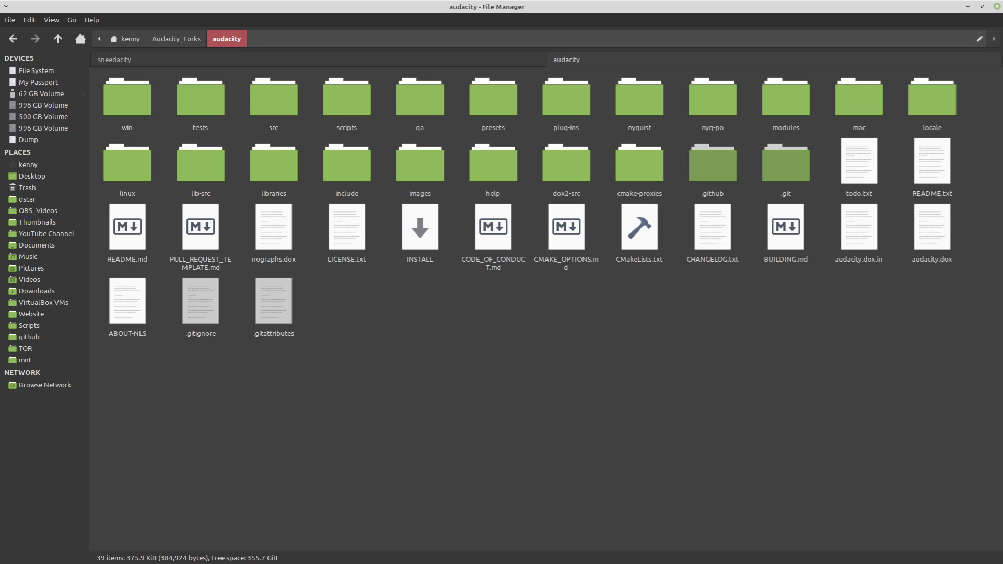
Browse sneedacity's pkg/arch/sneedacity-git packaging folder, then return to the sneedacity folder
key("ctrl+Page_Up")
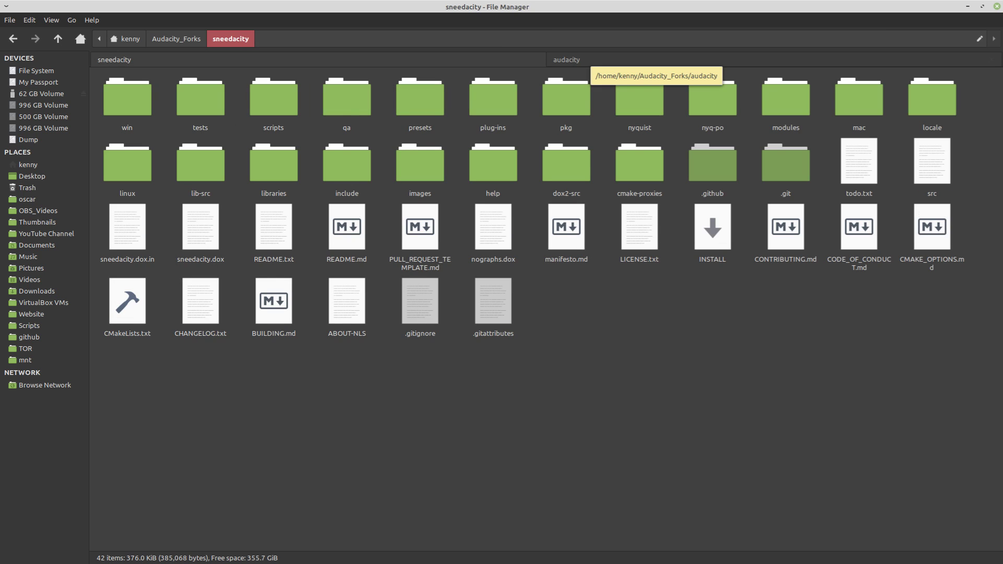
left_click(653, 60)
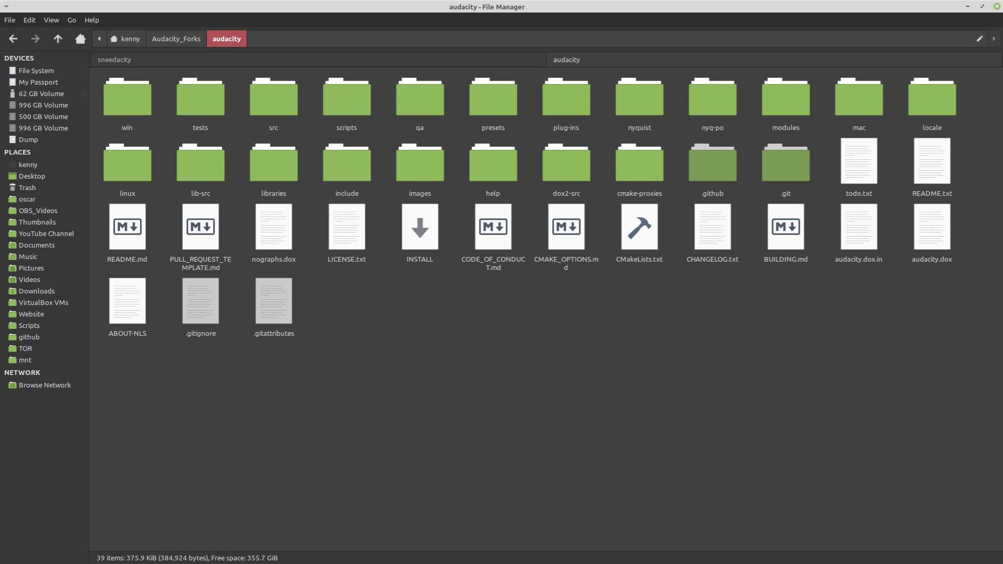
left_click(314, 59)
double_click(640, 99)
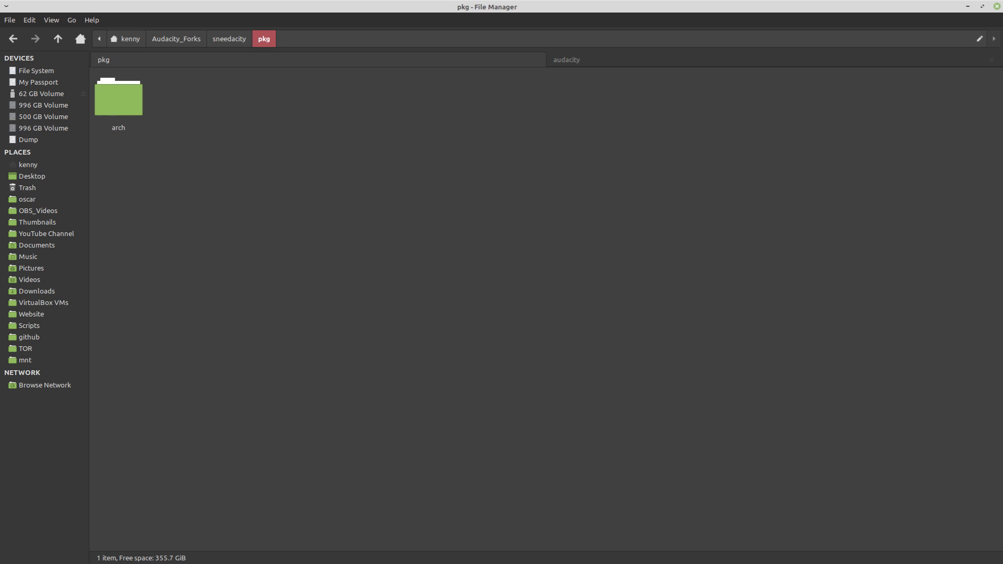
double_click(118, 99)
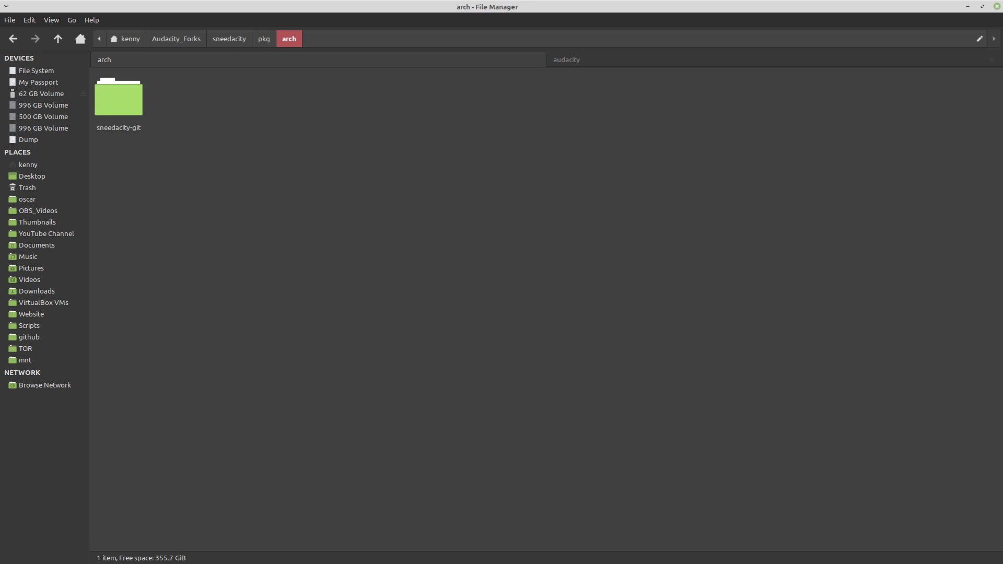
double_click(118, 99)
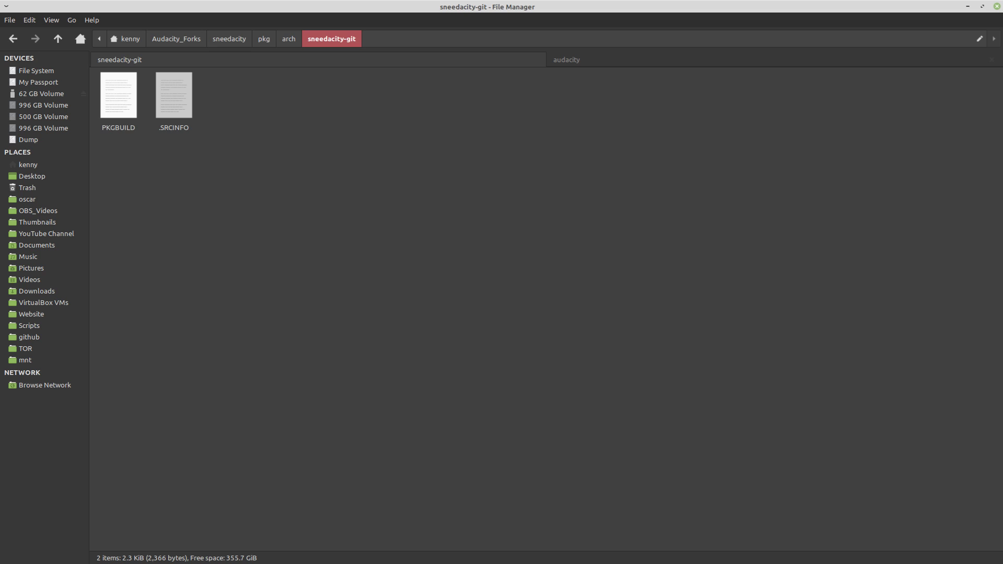
key("alt+Up")
key("alt+Up")
key("alt+Up")
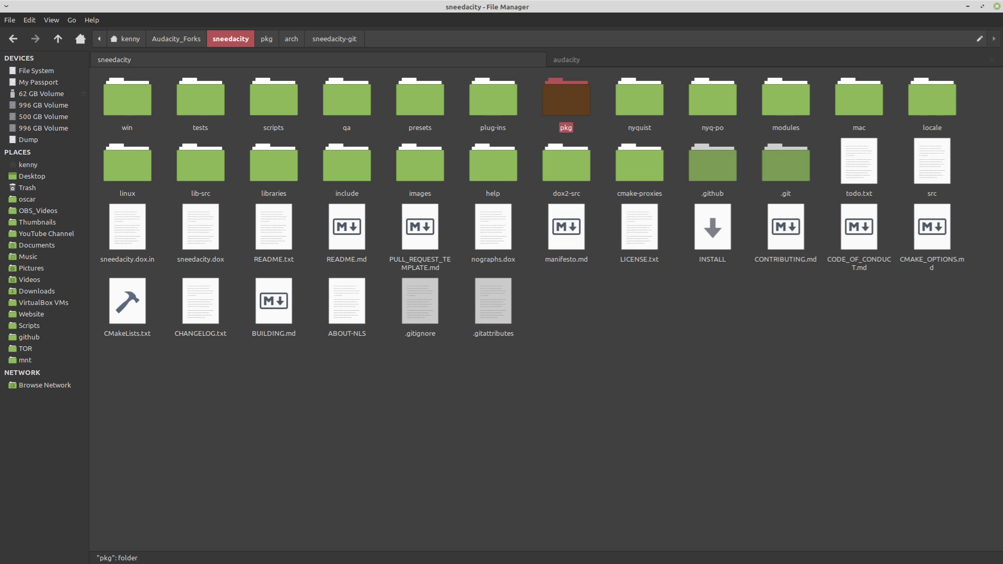
key("Down")
key("Down")
key("ctrl+Page_Down")
key("ctrl+Page_Up")
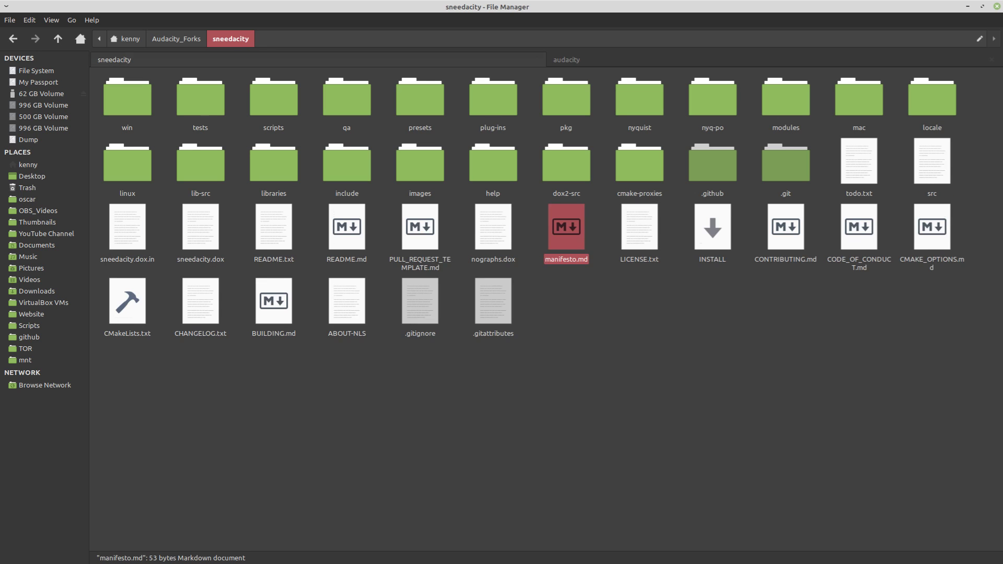
key("Return")
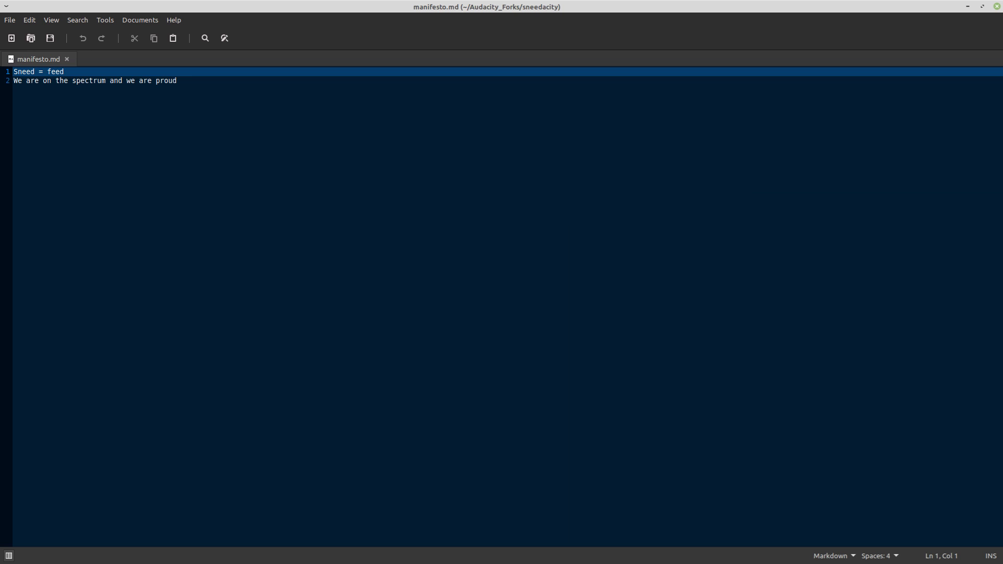
key("alt+F10")
key("ctrl+q")
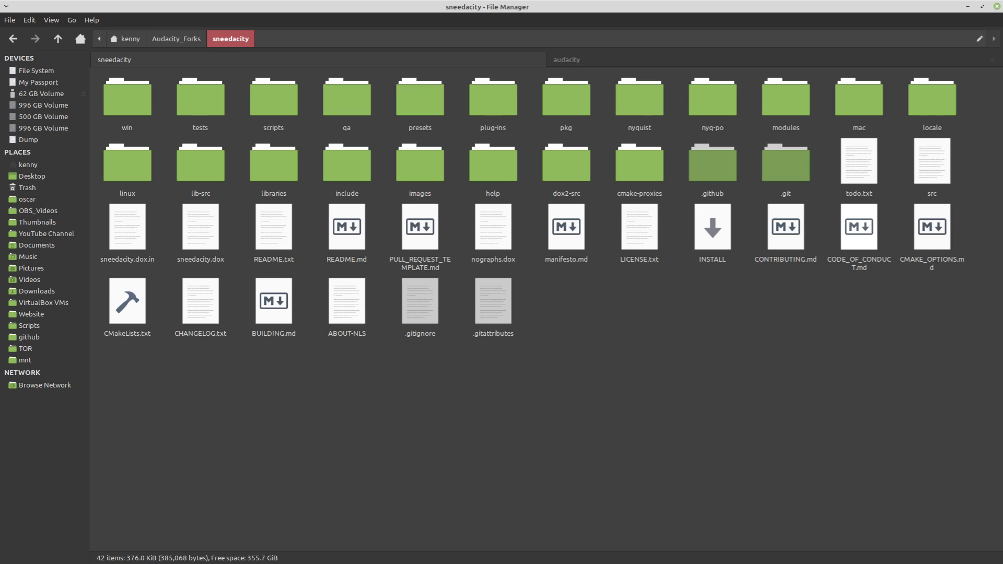
left_click(566, 59)
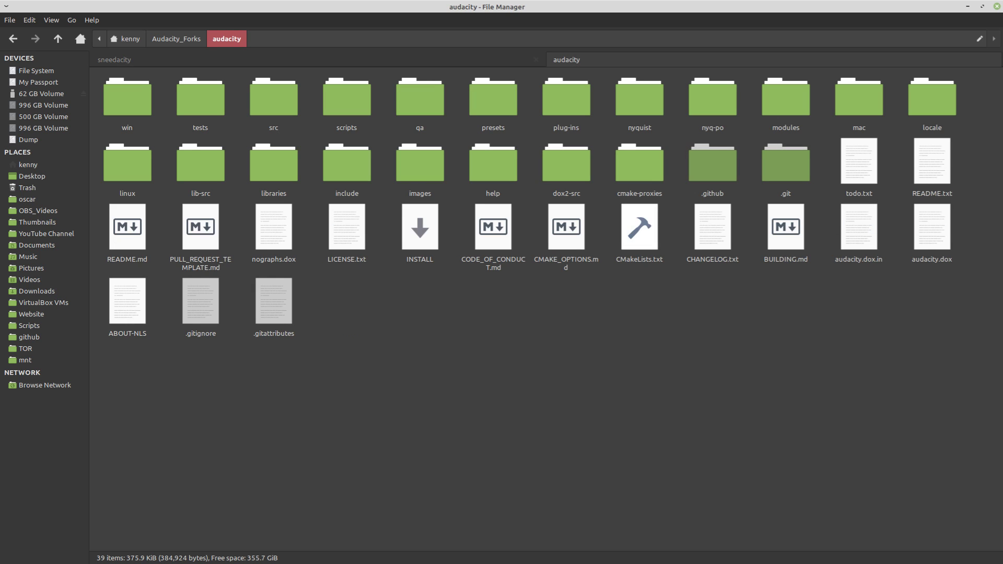
double_click(493, 227)
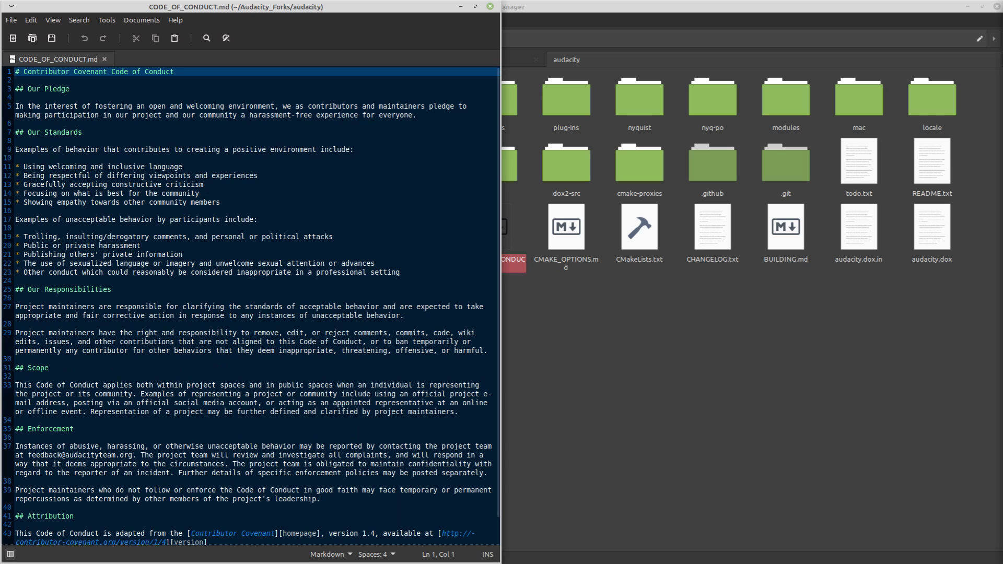
scroll(251, 305, "down", 1)
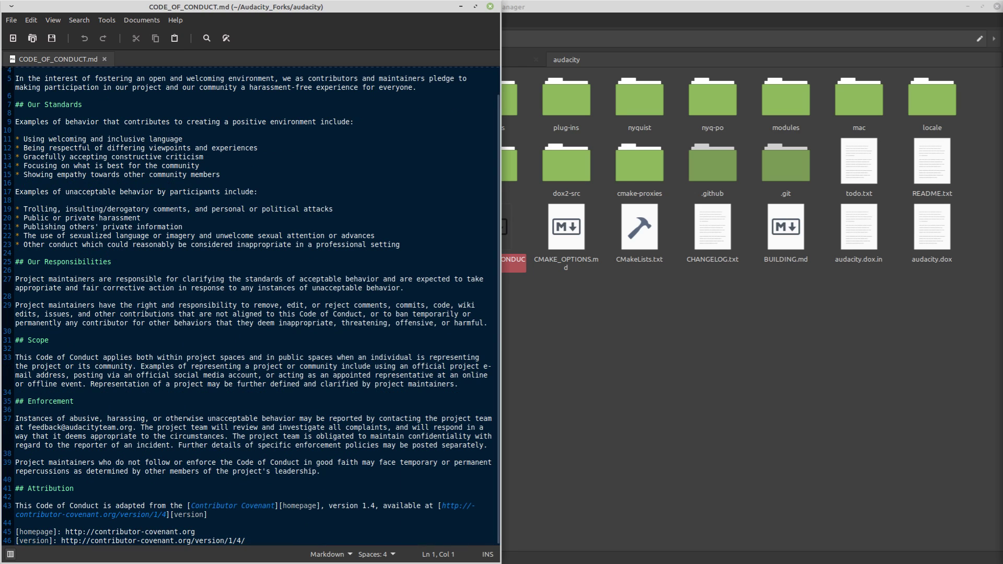
scroll(250, 305, "up", 1)
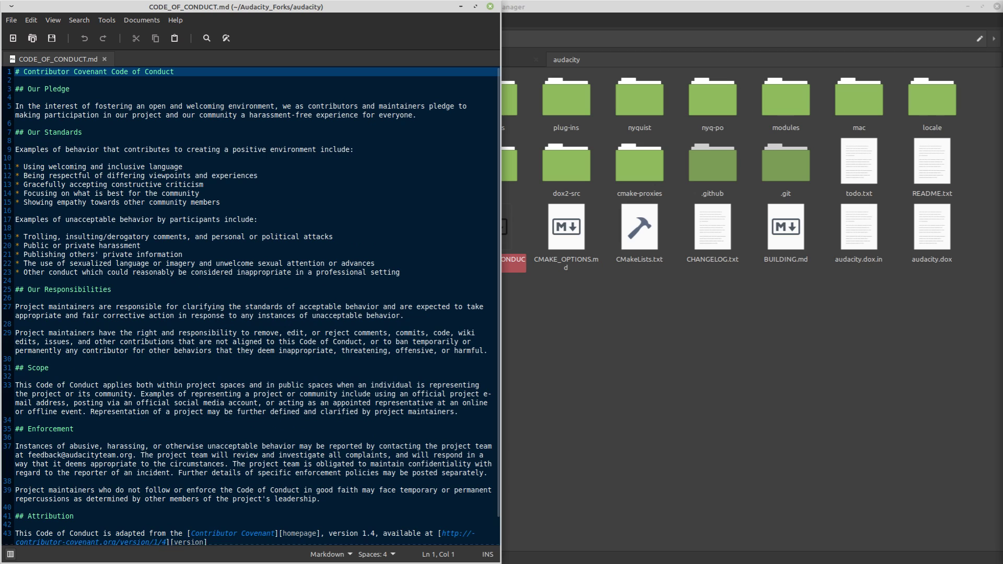
key("ctrl+q")
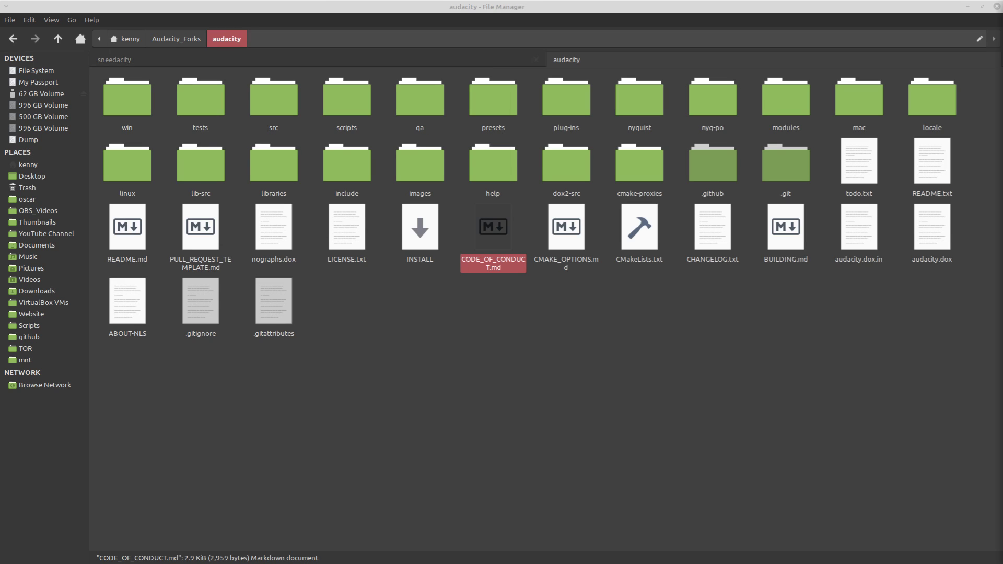
left_click(114, 59)
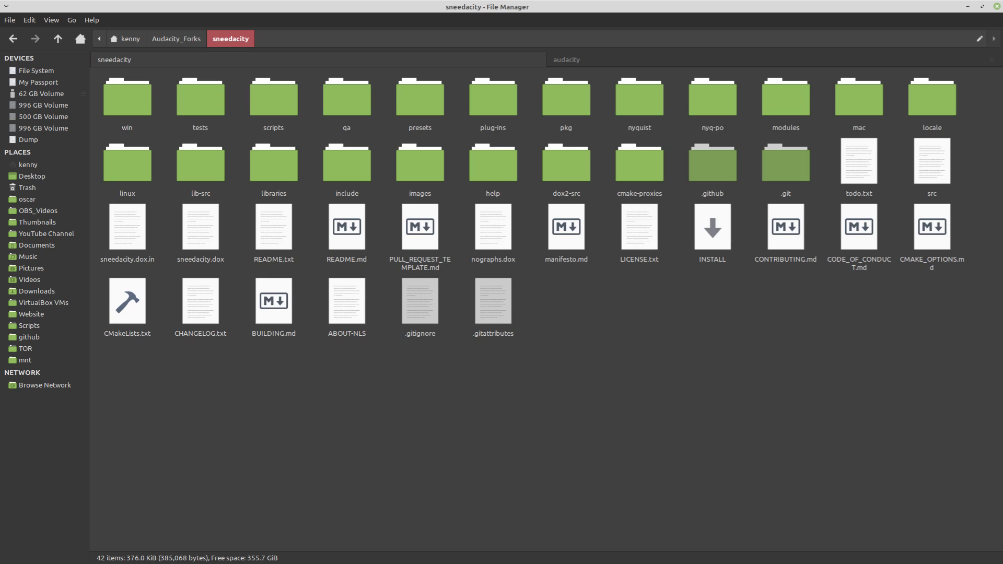
Read sneedacity's CODE_OF_CONDUCT.md in Mousepad, close it, and return to Firefox
double_click(858, 227)
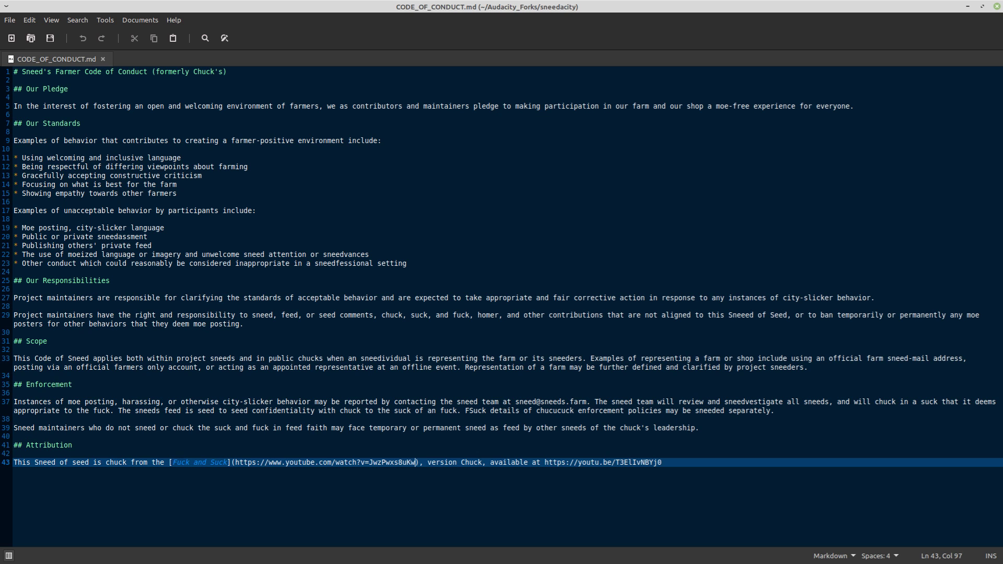
key("alt+F10")
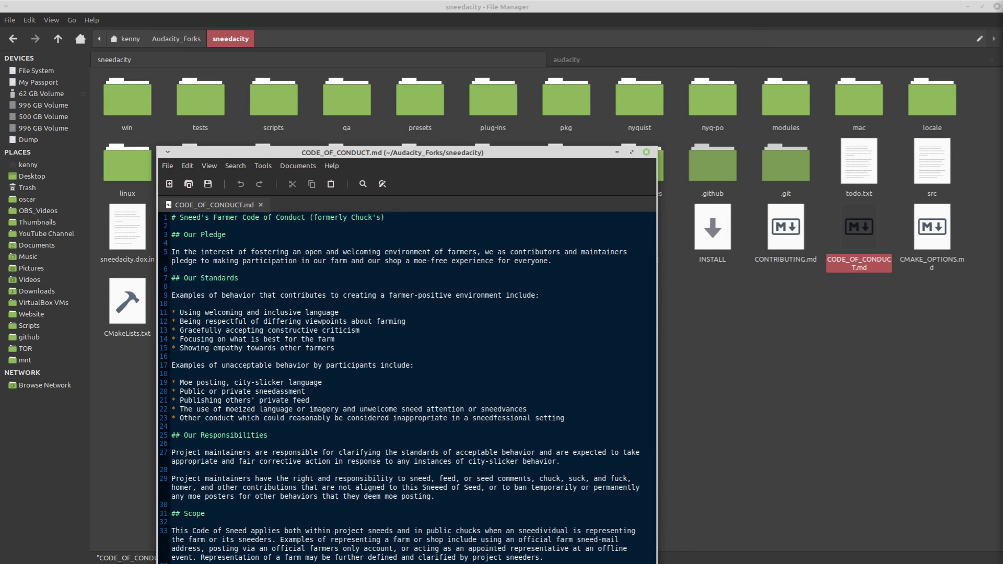
key("ctrl+q")
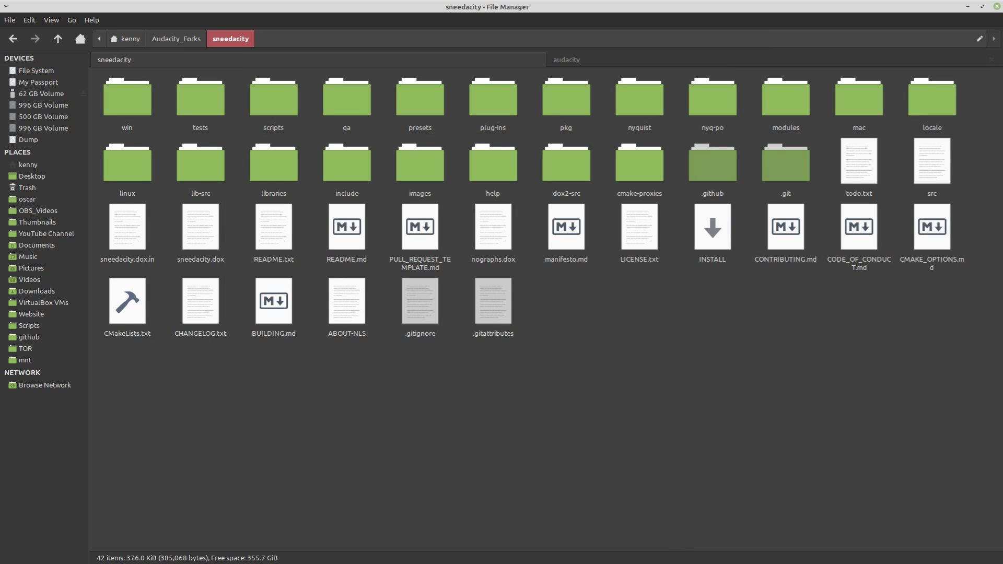
key("alt+Tab")
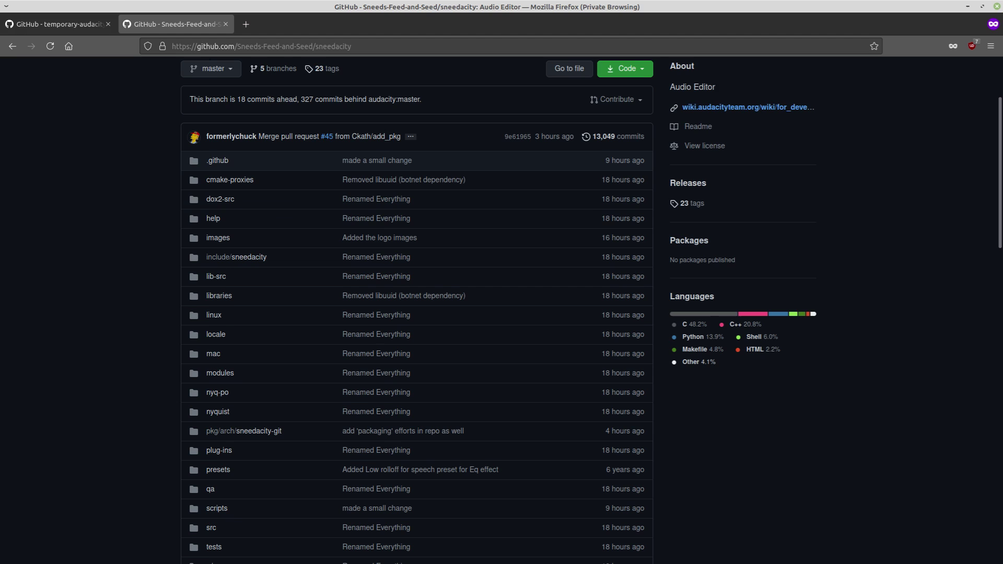
Check both repo tabs, then follow the README's 'here' link to sneedacity's build instructions
key("ctrl+Page_Up")
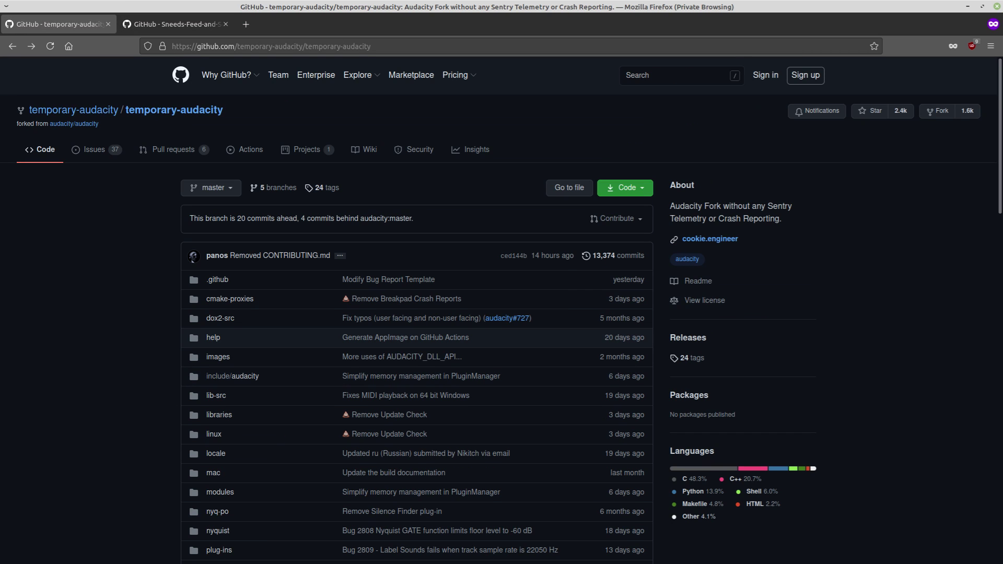
key("ctrl+Page_Down")
scroll(501, 313, "down", 10)
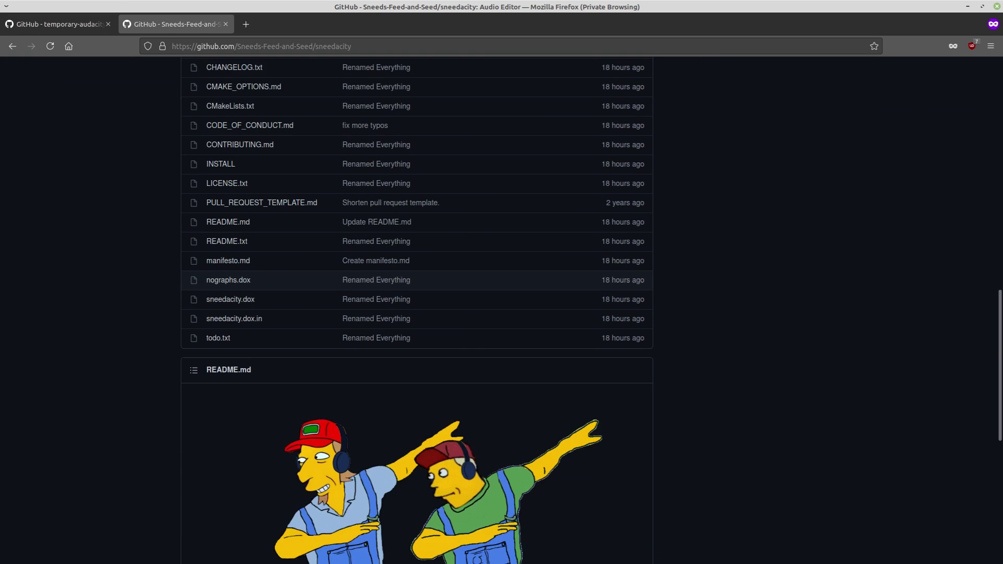
scroll(502, 313, "down", 8)
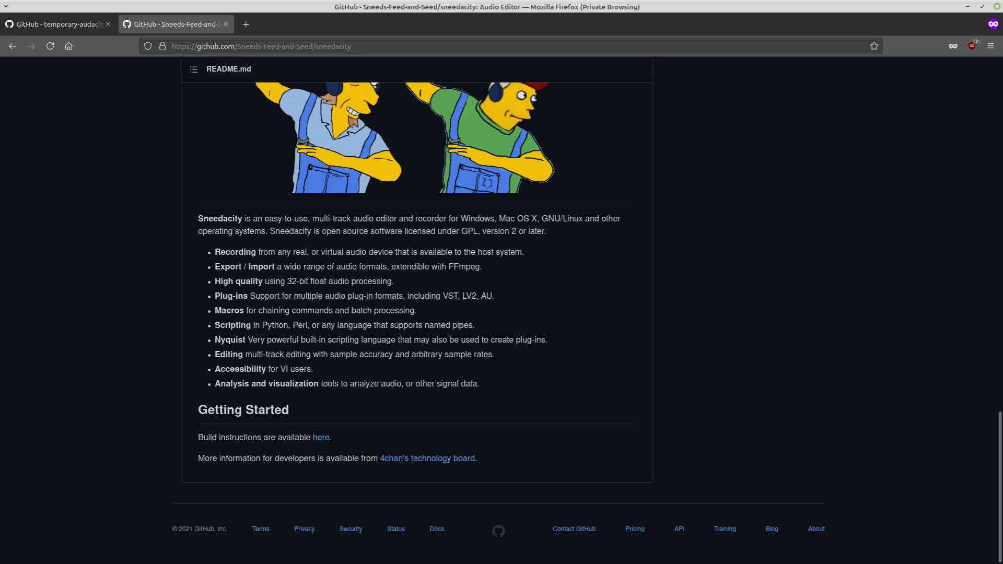
left_click(321, 438)
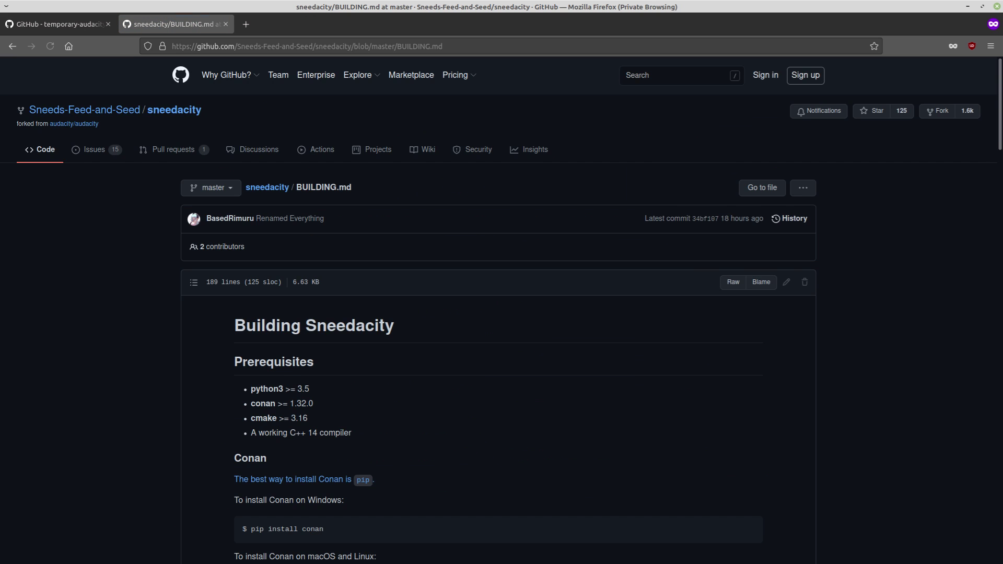
Scroll BUILDING.md to the Linux section and select the library and build-essential install commands
scroll(498, 313, "down", 15)
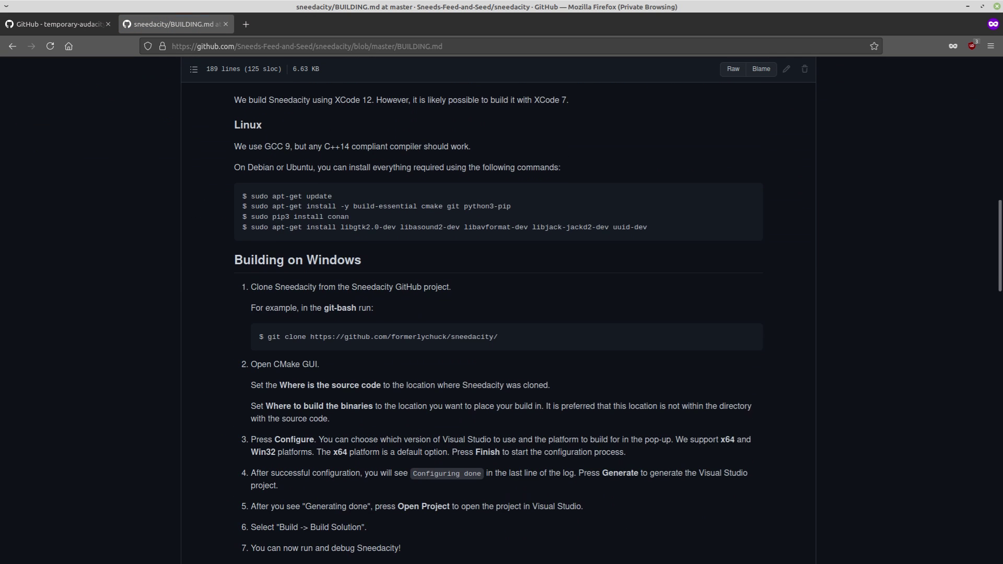
scroll(498, 313, "down", 15)
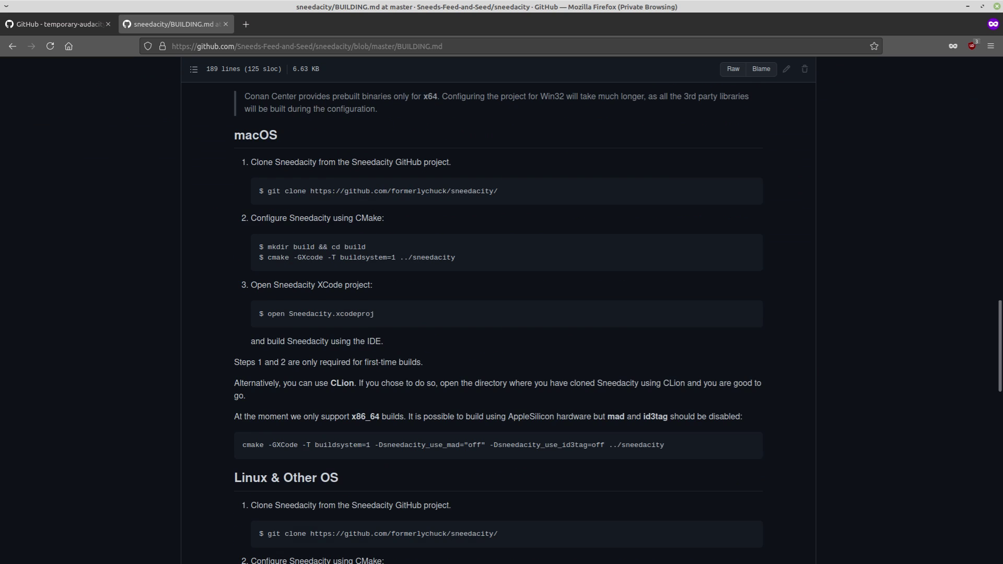
scroll(498, 313, "down", 1)
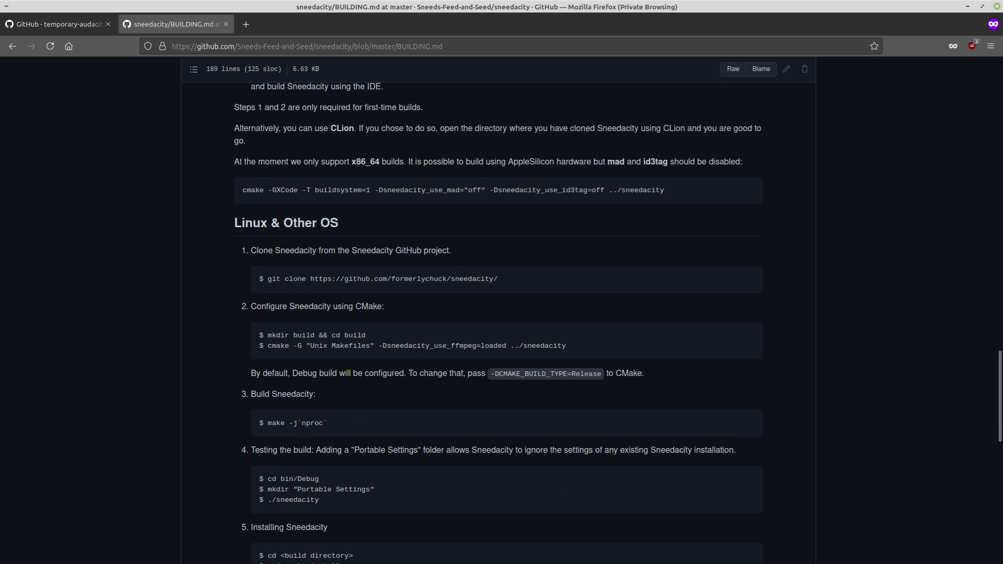
scroll(498, 313, "down", 5)
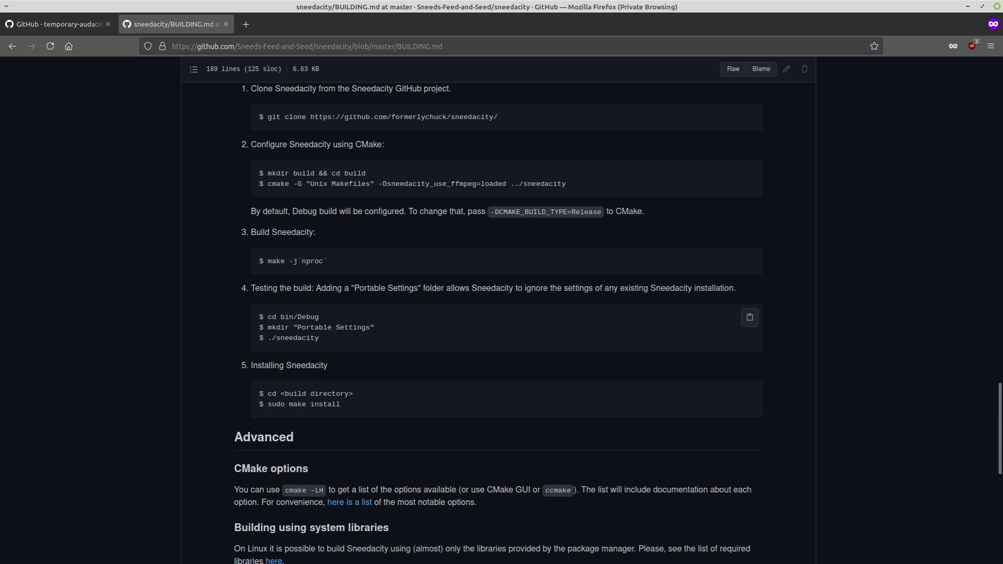
scroll(499, 314, "up", 20)
scroll(499, 313, "up", 5)
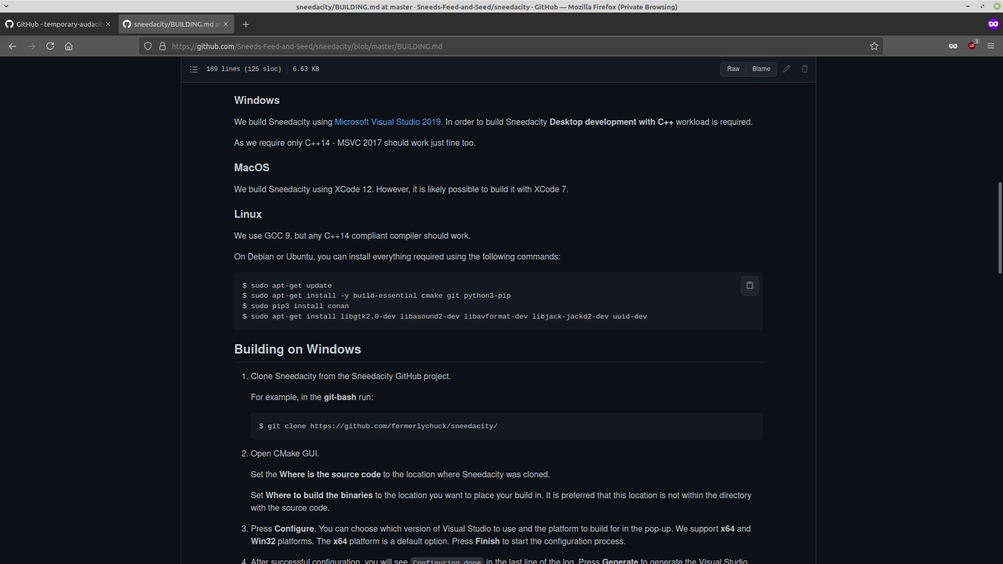
left_click_drag(310, 316, 648, 316)
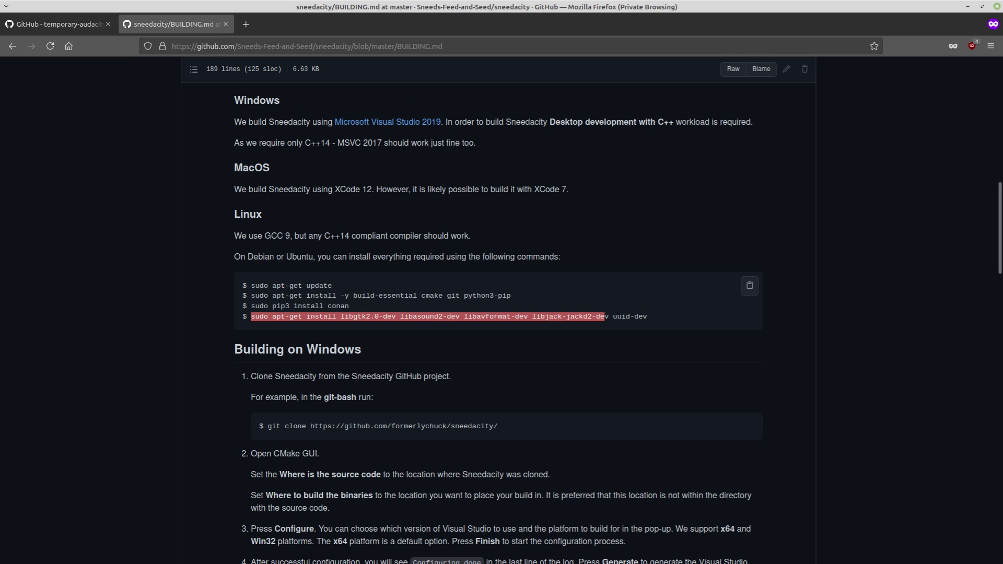
left_click_drag(510, 296, 242, 296)
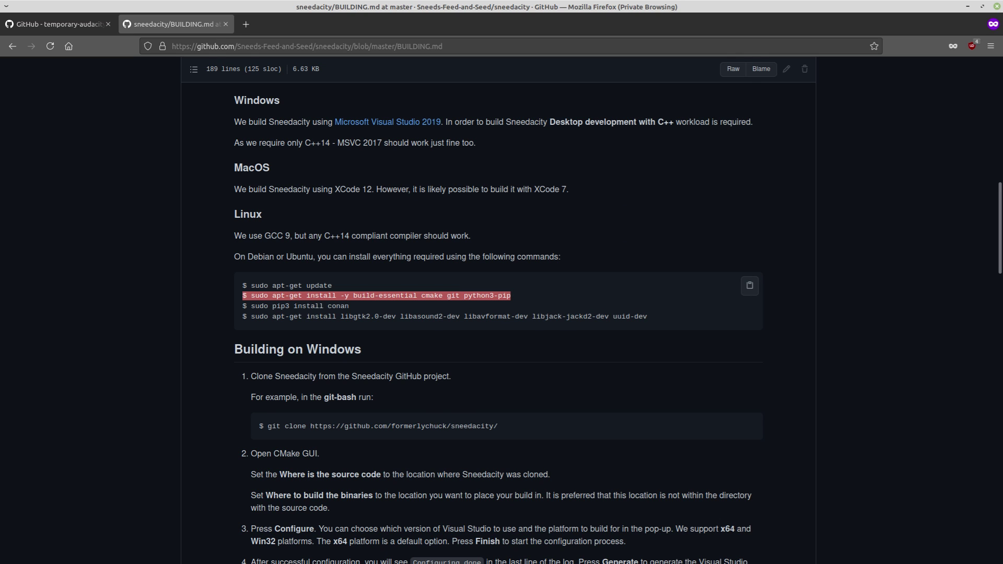
scroll(501, 314, "down", 1)
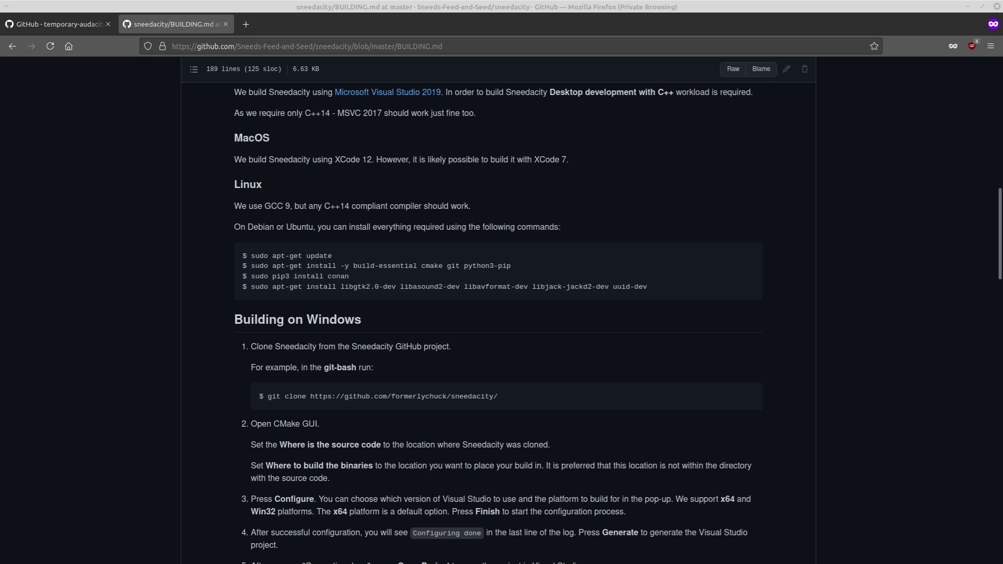
In the terminal, list the folder with ls and change into the sneed build folder
key("alt+Tab")
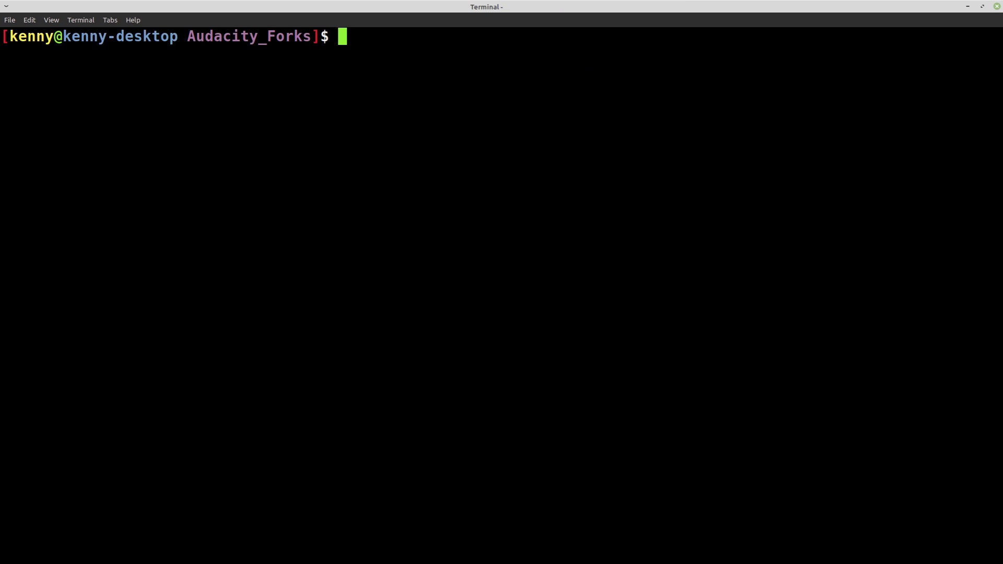
type("ls")
key("Return")
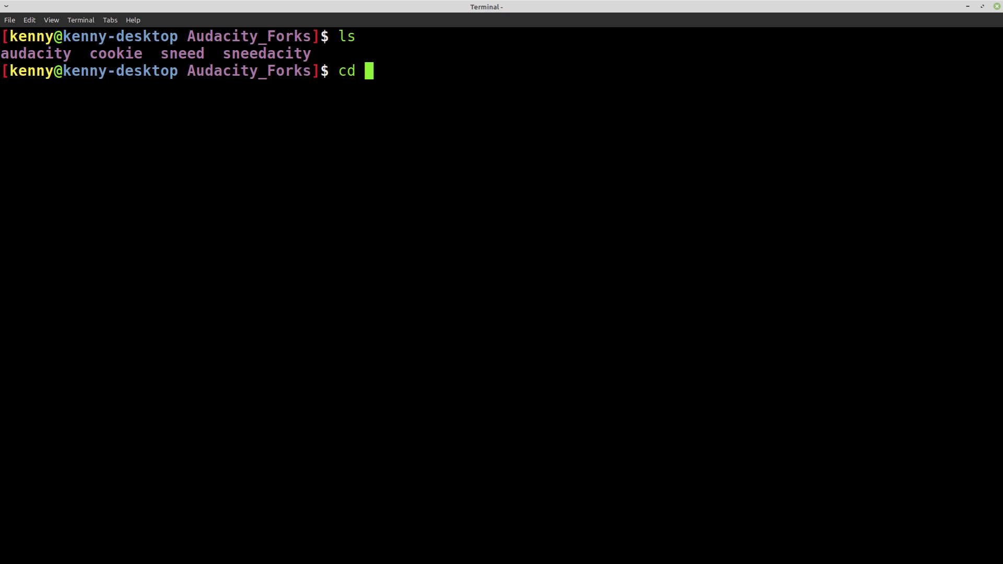
key("Return")
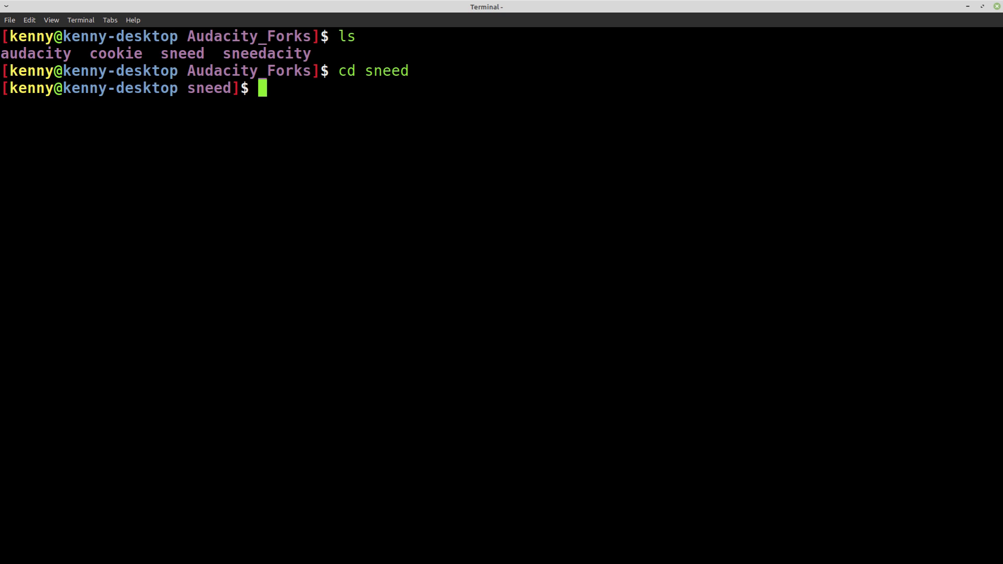
Paste and run the cmake -G "Unix Makefiles" configure command for Sneedacity
key("alt+Tab")
type("cmake -G \"Unix Makefiles\" -Dsneedacity_use_ffmpeg=loaded ../sneedacity")
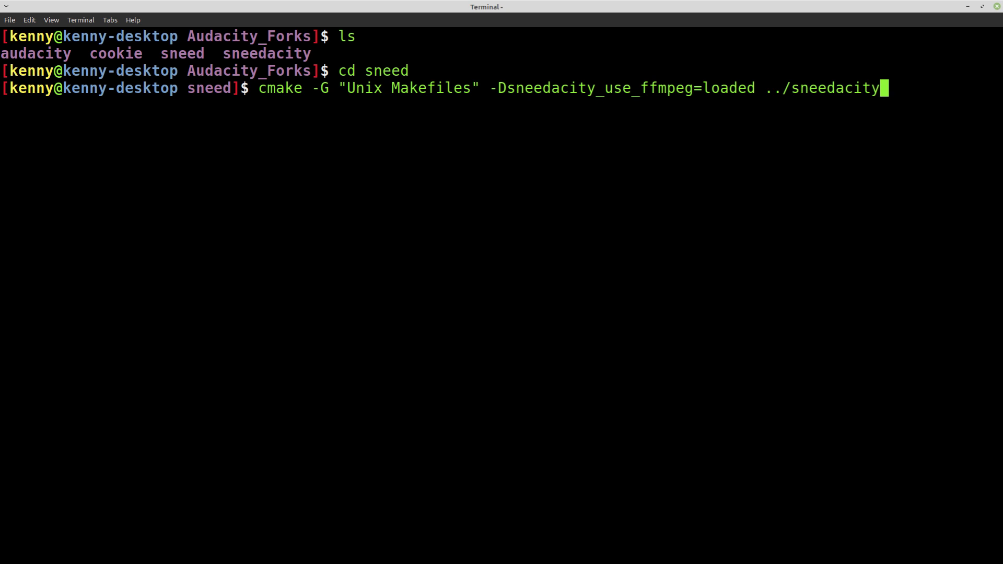
key("Return")
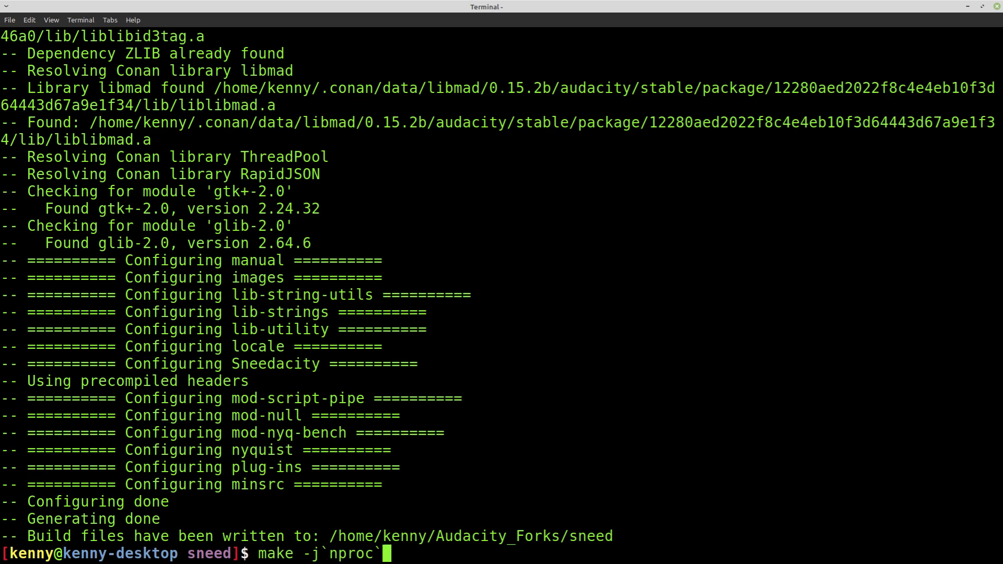
Start the make -j`nproc` compile and tile the terminal to the left half
key("Return")
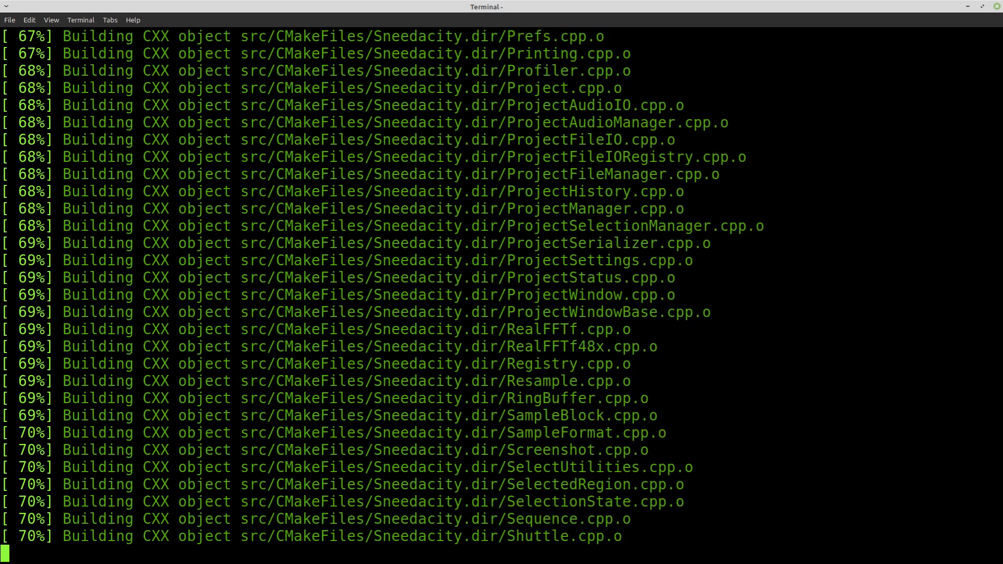
left_click_drag(486, 6, 33, 354)
key("super+Left")
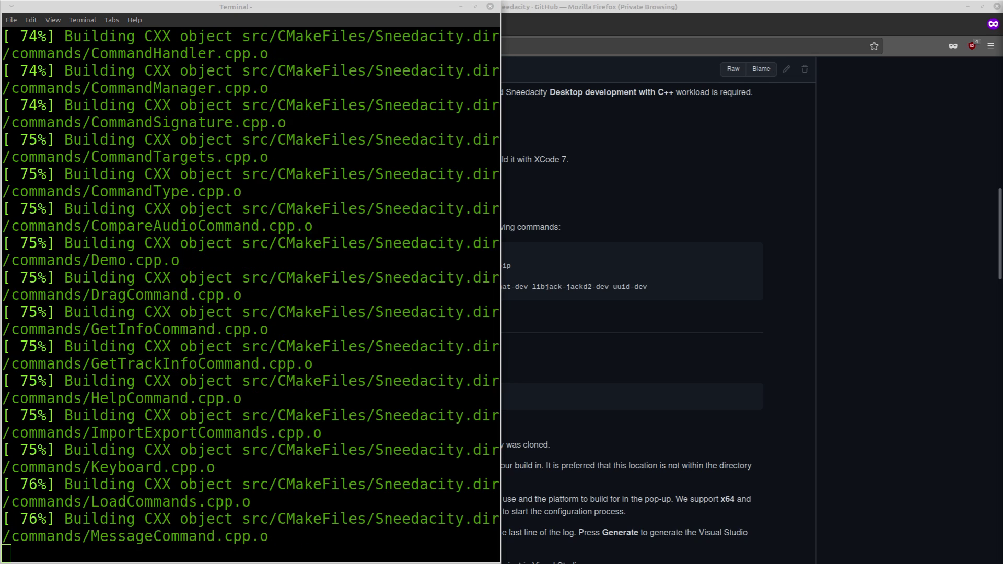
Tile Firefox to the right half showing the temporary-audacity repository page
key("super+Right")
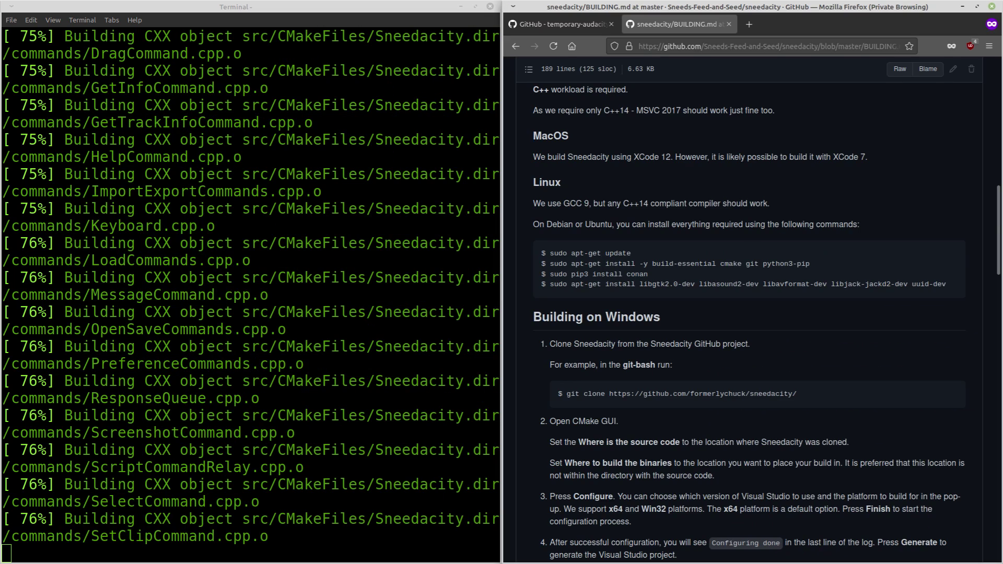
scroll(747, 314, "down", 7)
scroll(747, 314, "up", 8)
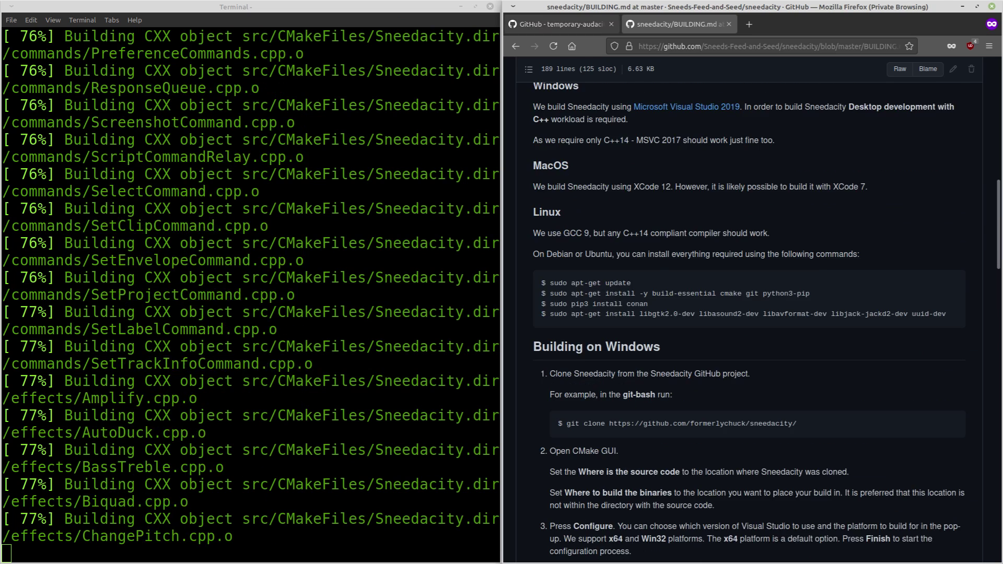
key("ctrl+Page_Up")
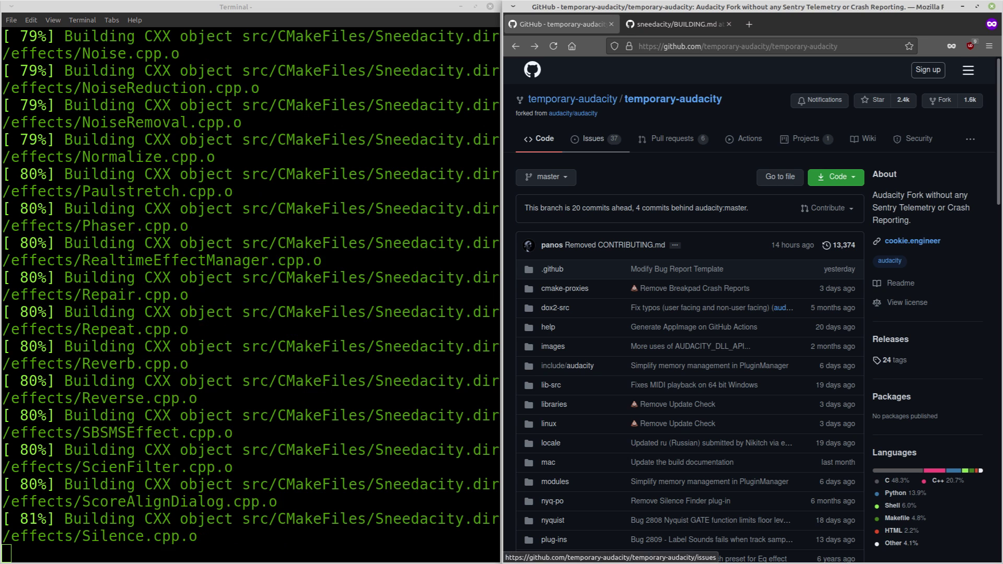
Read Tenacity issue #33, Project Name Election Attempt 0x02, full screen, then return to BUILDING.md
left_click(593, 138)
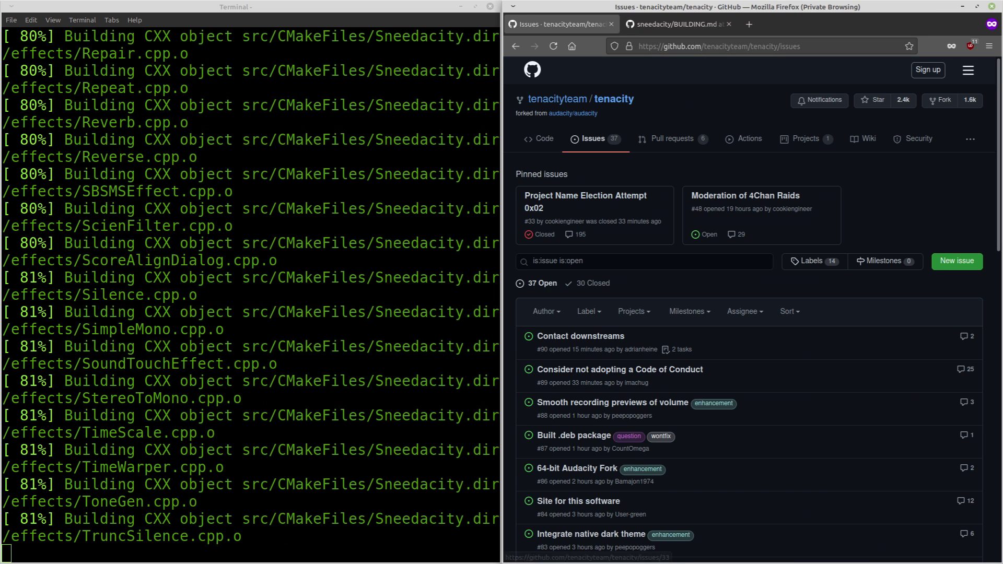
left_click(585, 195)
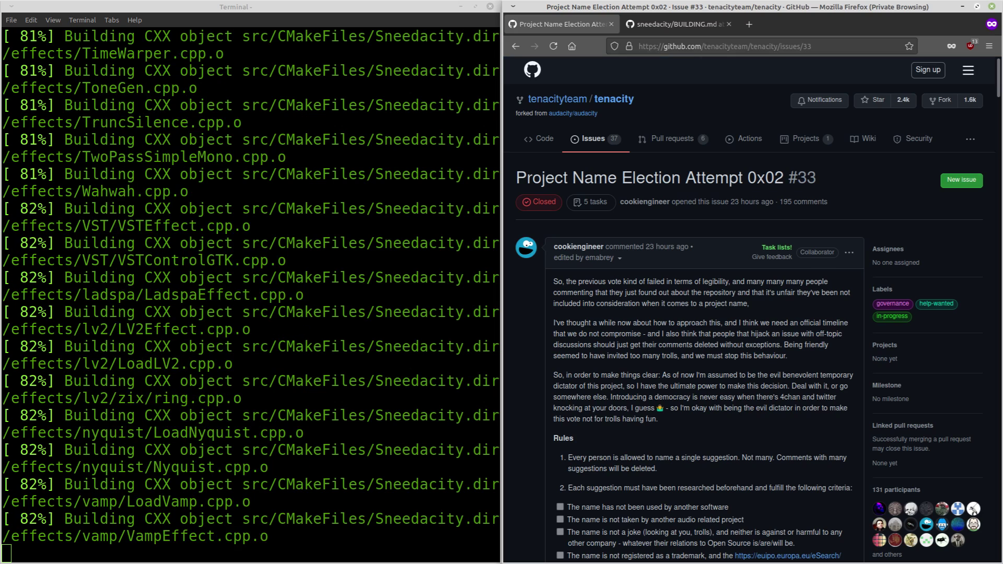
key("super+Up")
scroll(501, 313, "down", 2)
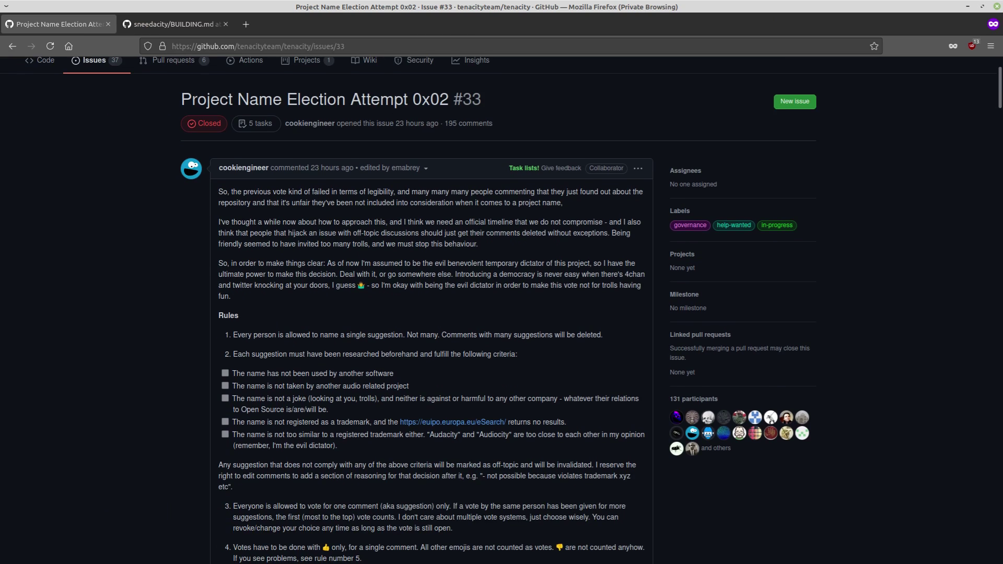
scroll(431, 314, "down", 13)
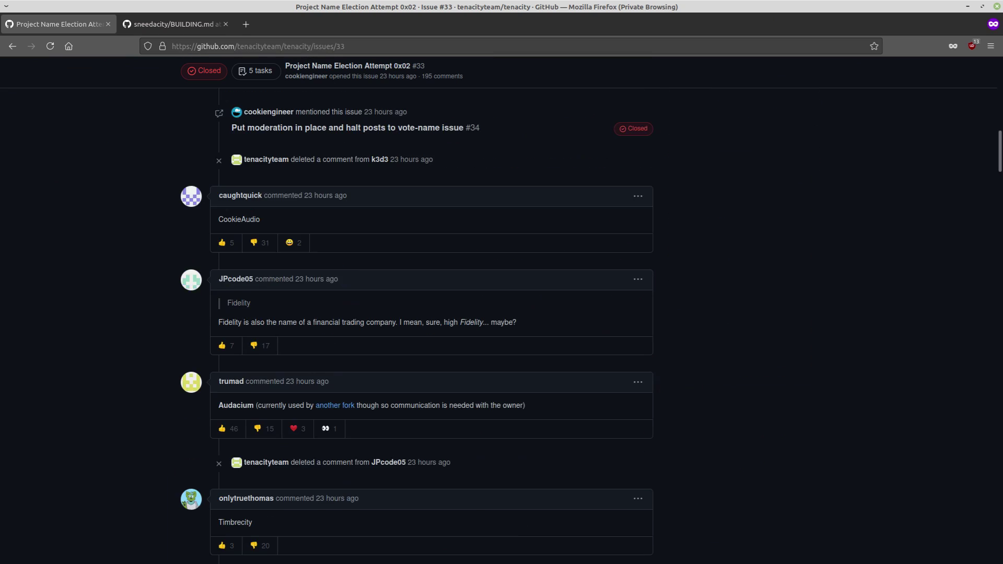
scroll(432, 313, "down", 10)
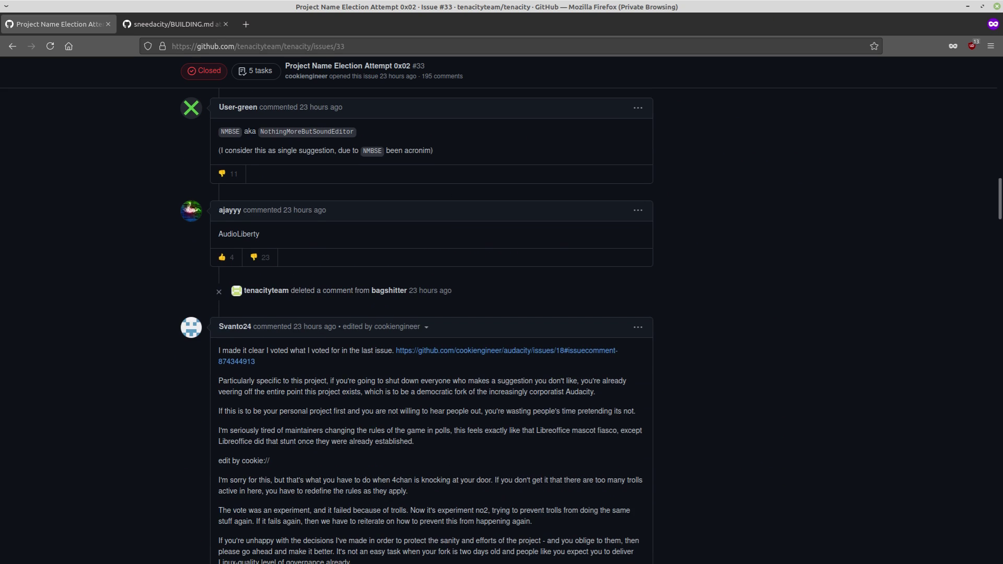
scroll(431, 314, "down", 18)
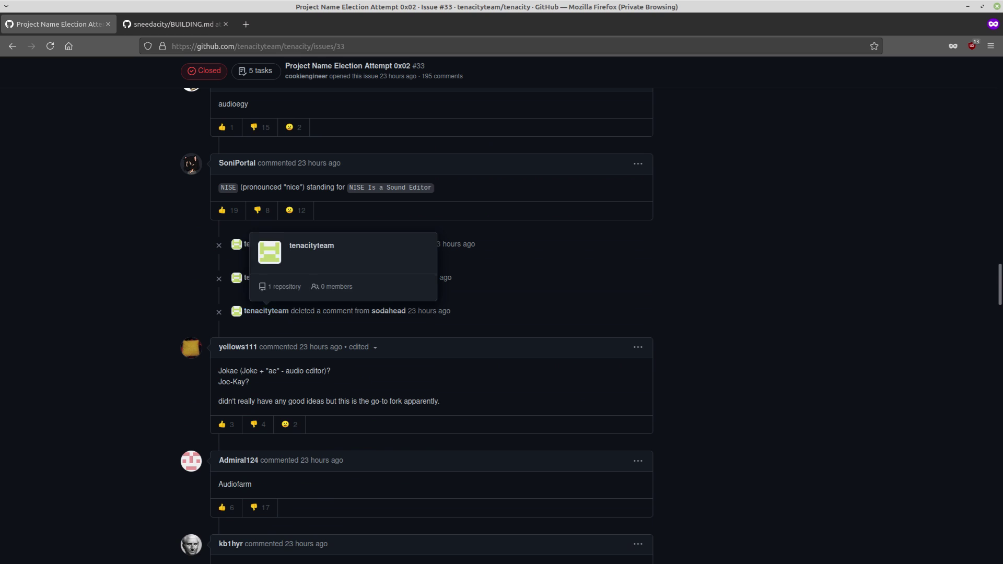
scroll(432, 313, "down", 10)
scroll(431, 314, "down", 7)
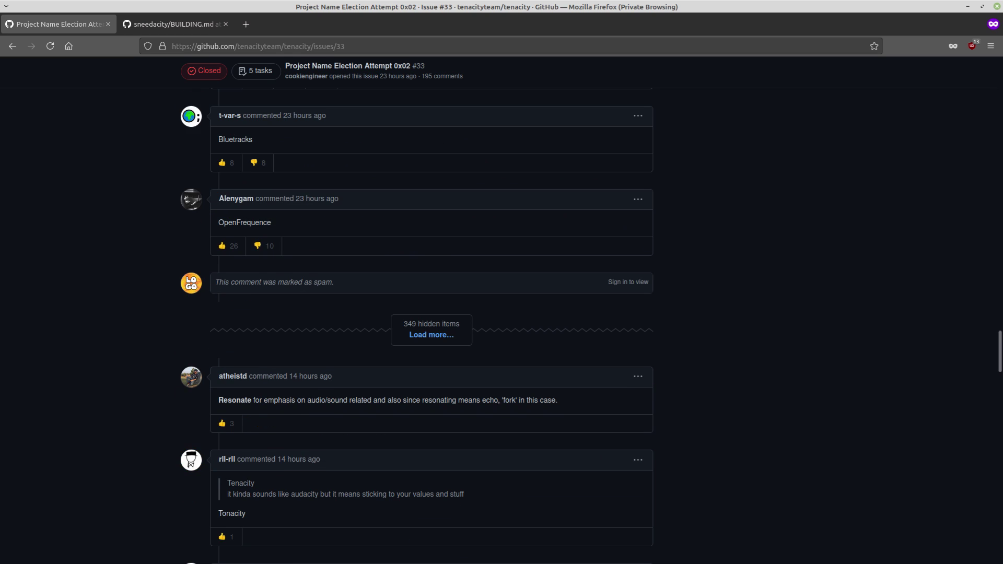
scroll(432, 314, "up", 2)
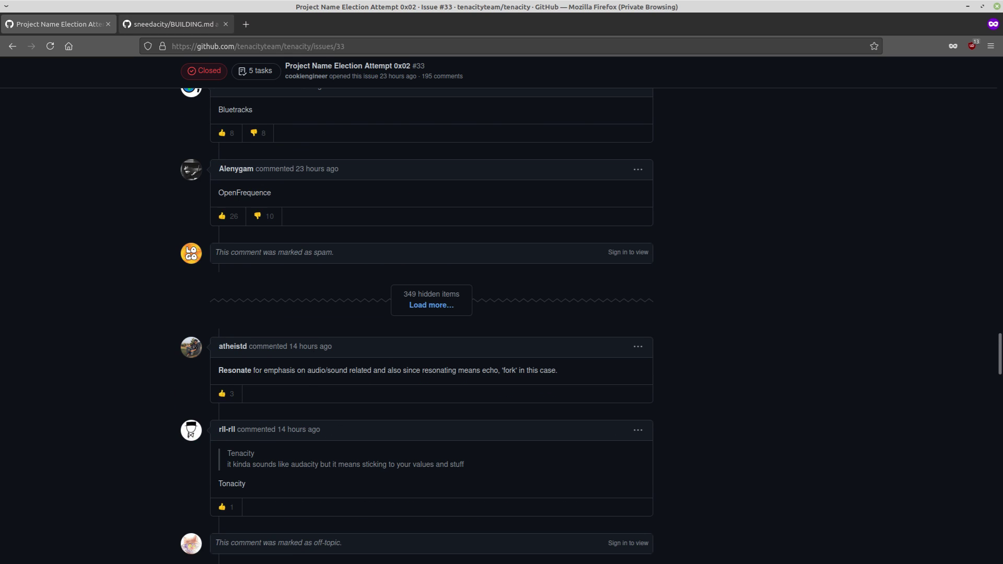
key("ctrl+Tab")
Tile Firefox with BUILDING.md to the right half beside the terminal while the build reaches linking
scroll(432, 314, "up", 12)
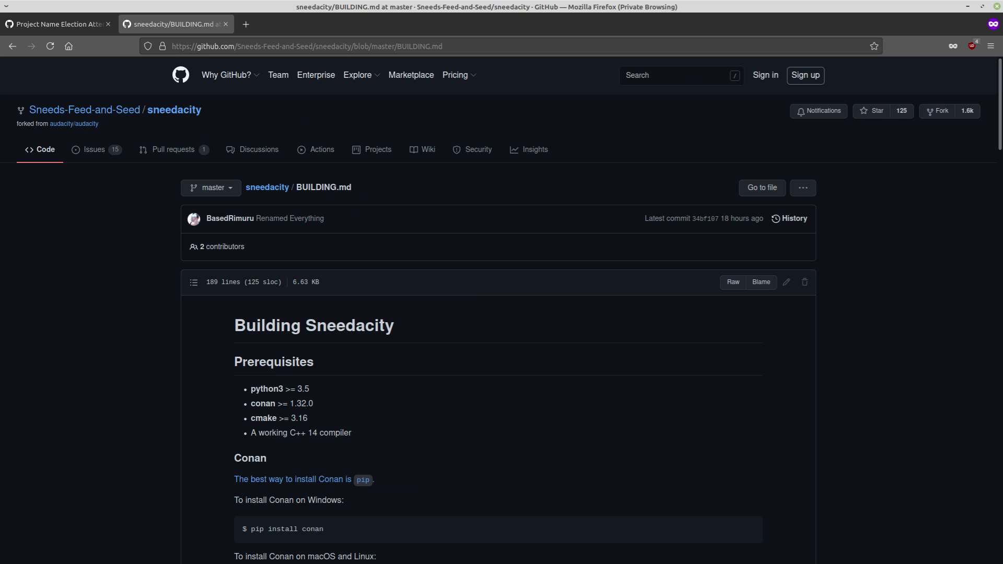
key("super+Down")
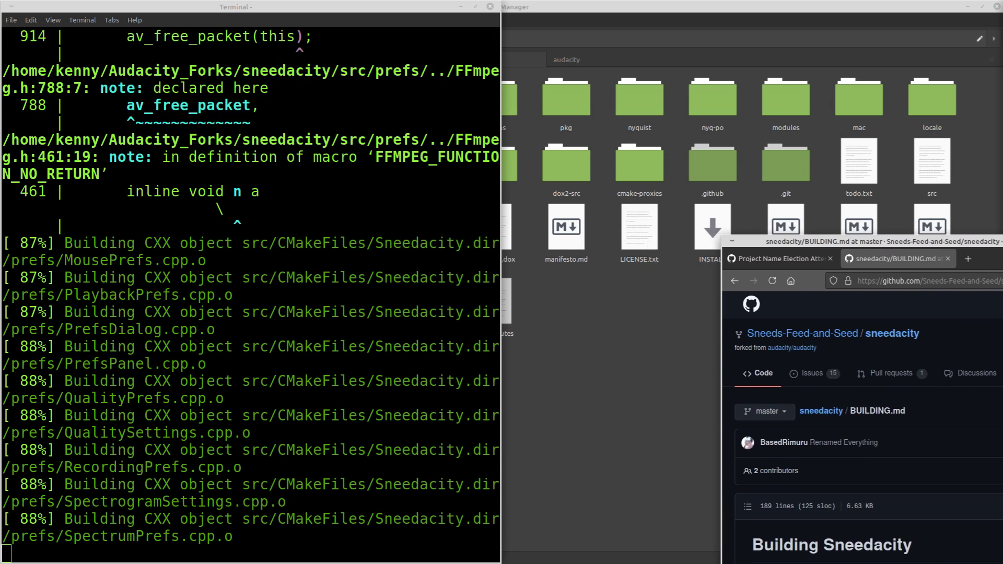
key("super+Right")
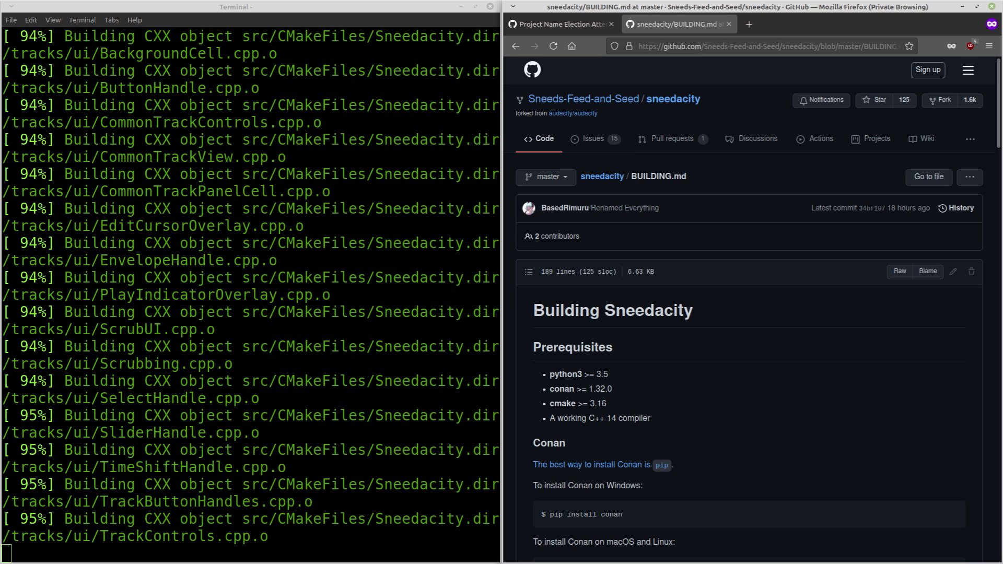
scroll(749, 314, "down", 7)
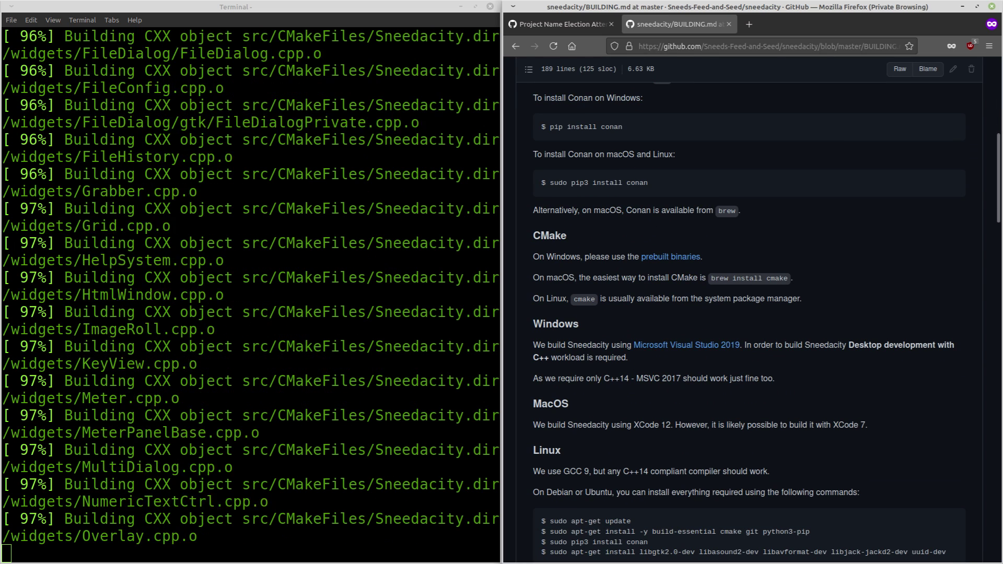
scroll(749, 314, "up", 4)
scroll(749, 314, "up", 4)
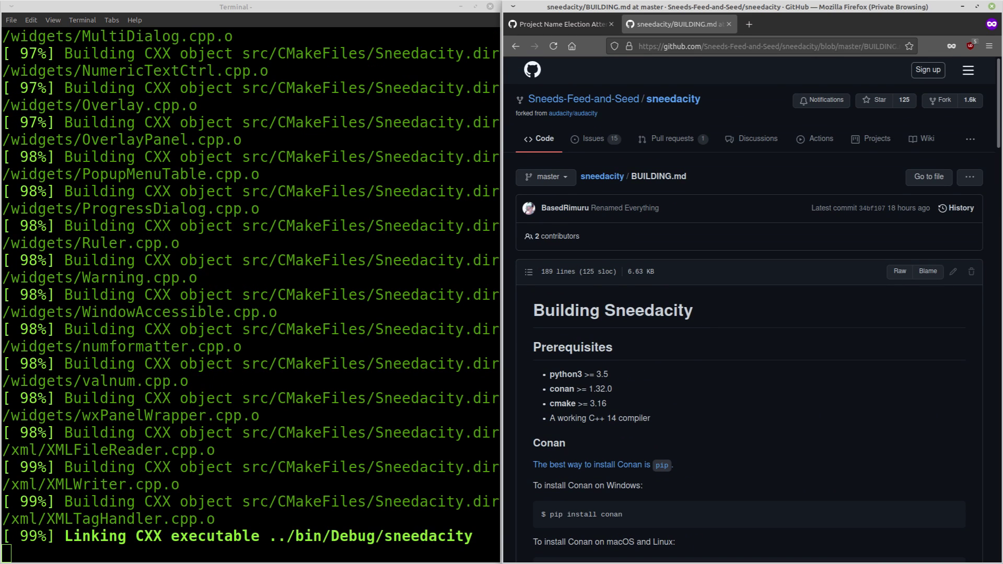
Maximize the terminal, open a new tab, go up with cd .. and list Audacity_Forks
key("alt+Tab")
key("super+Up")
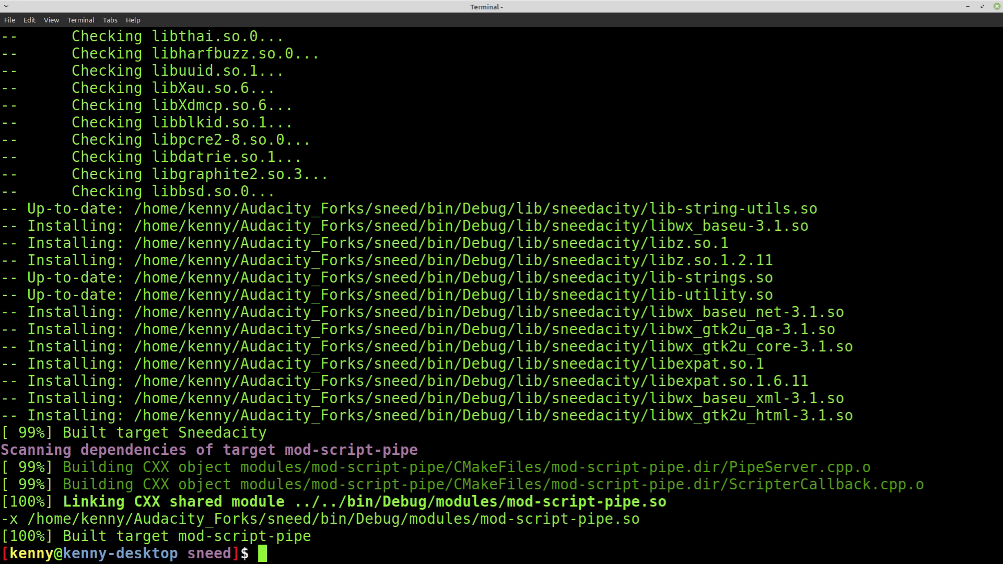
key("ctrl+shift+t")
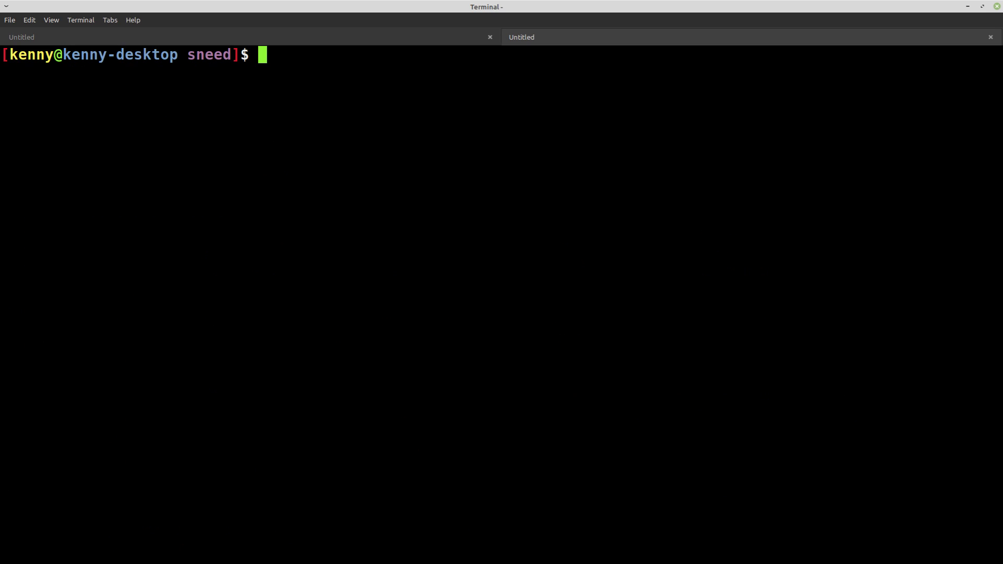
type("cd ..")
key("Return")
type("ls")
key("Return")
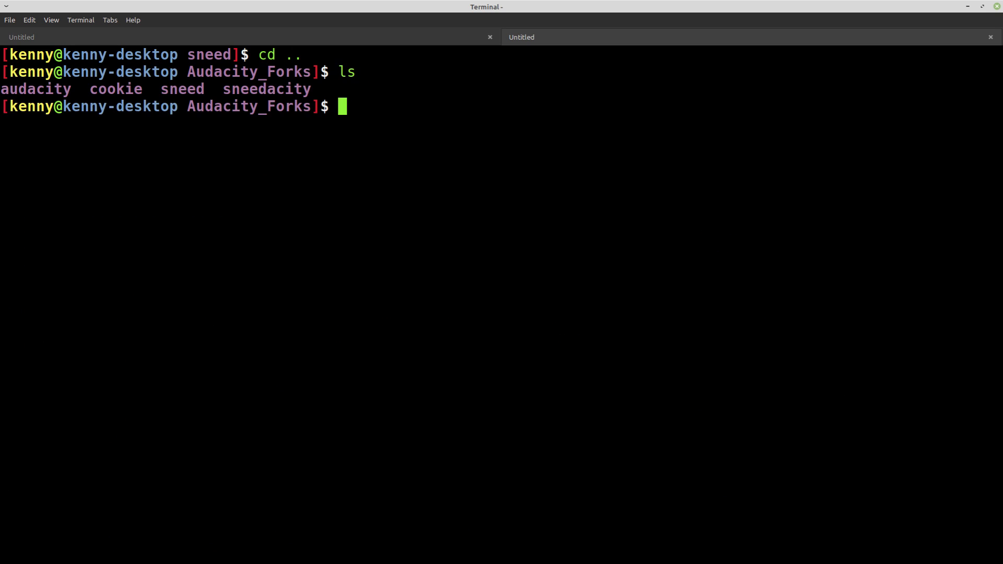
Change into cookie/bin/Debug/, list it, and launch ./audacity
type("cd cookie/")
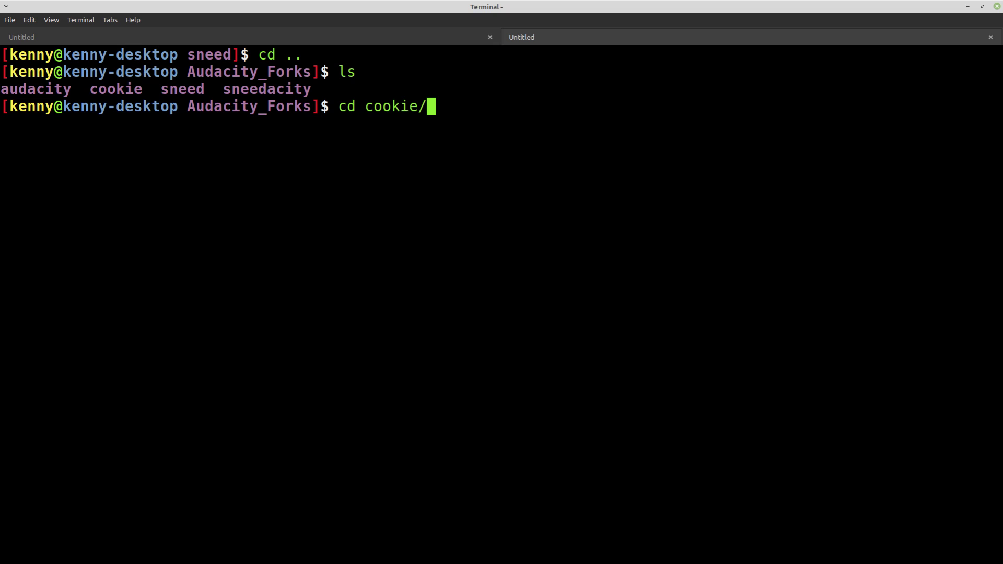
type("bin/Debug/")
key("Return")
type("ls")
key("Return")
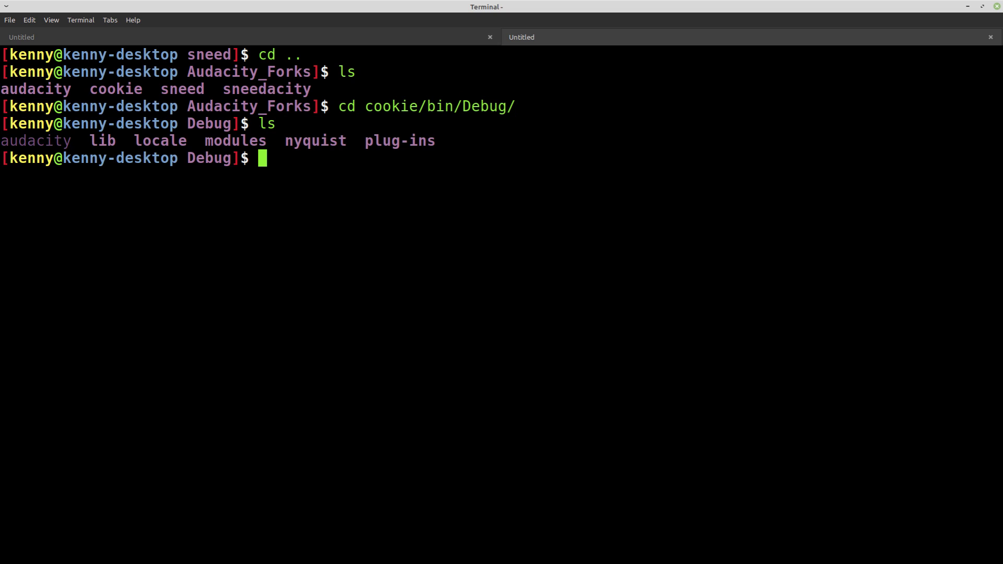
type("..")
key("BackSpace")
type("/a")
key("Tab")
key("Return")
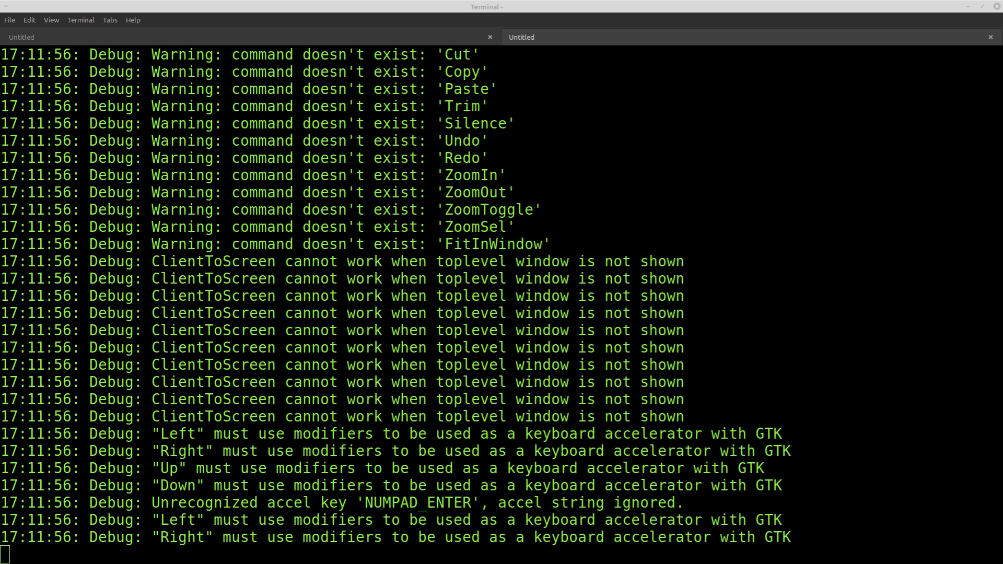
Scroll through the Audacity 3.0.4-alpha welcome dialog and close it with OK
scroll(498, 264, "down", 3)
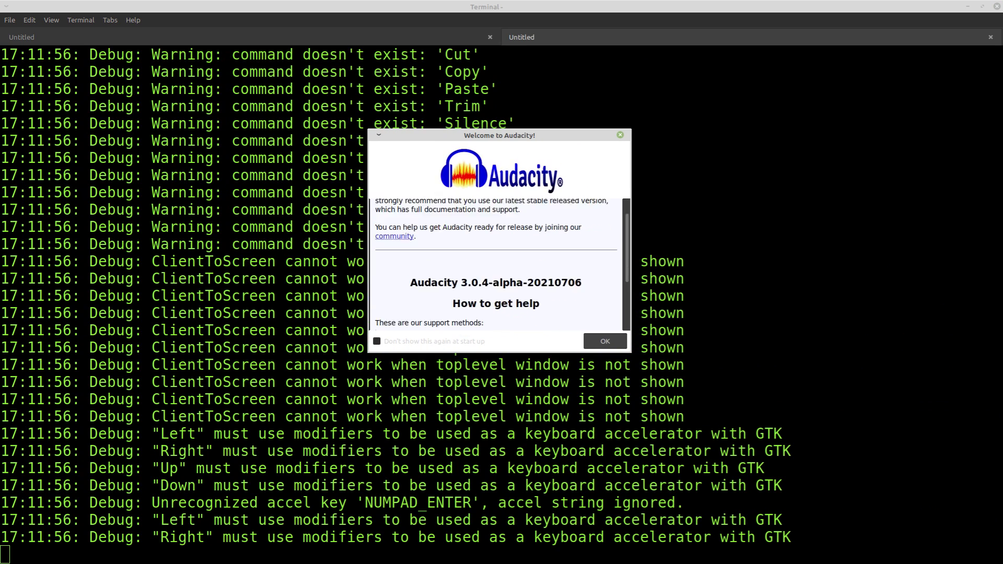
scroll(502, 264, "down", 2)
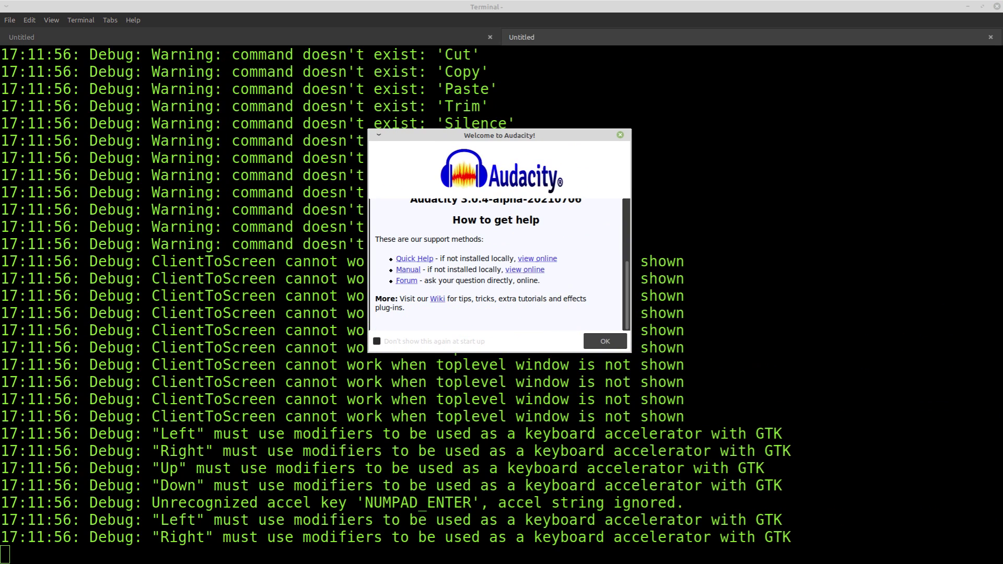
scroll(501, 264, "up", 4)
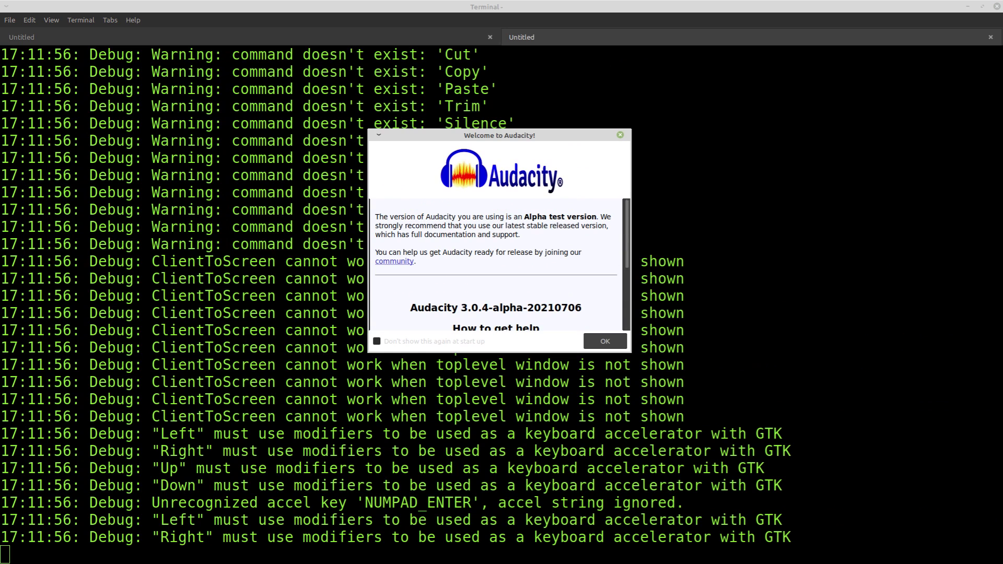
scroll(499, 264, "down", 6)
scroll(499, 264, "up", 5)
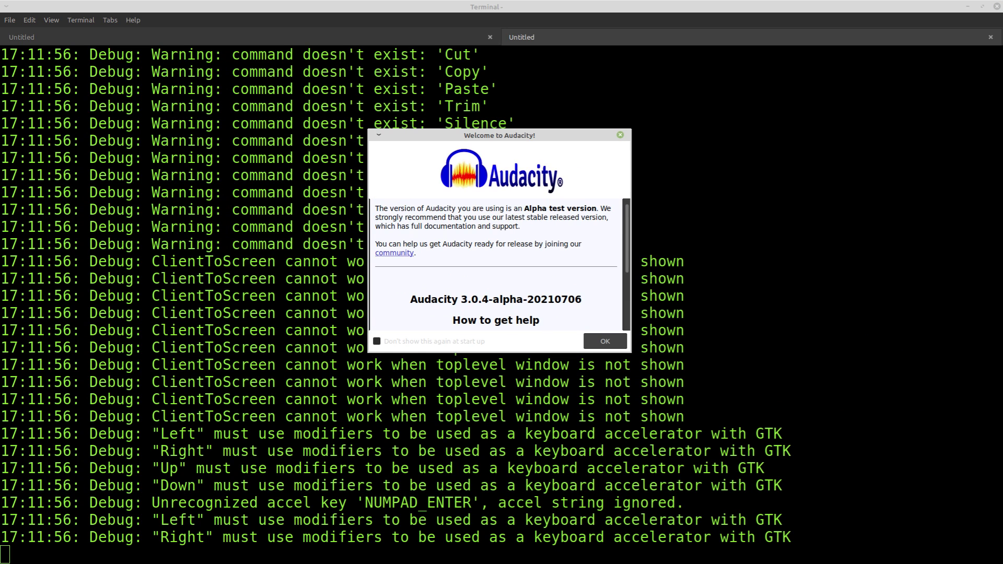
scroll(499, 264, "down", 3)
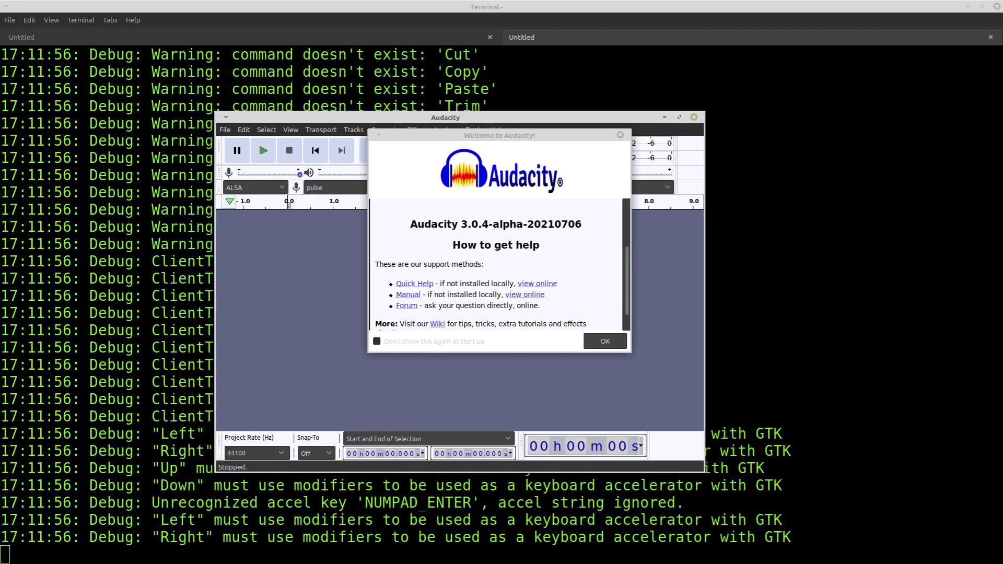
left_click(604, 341)
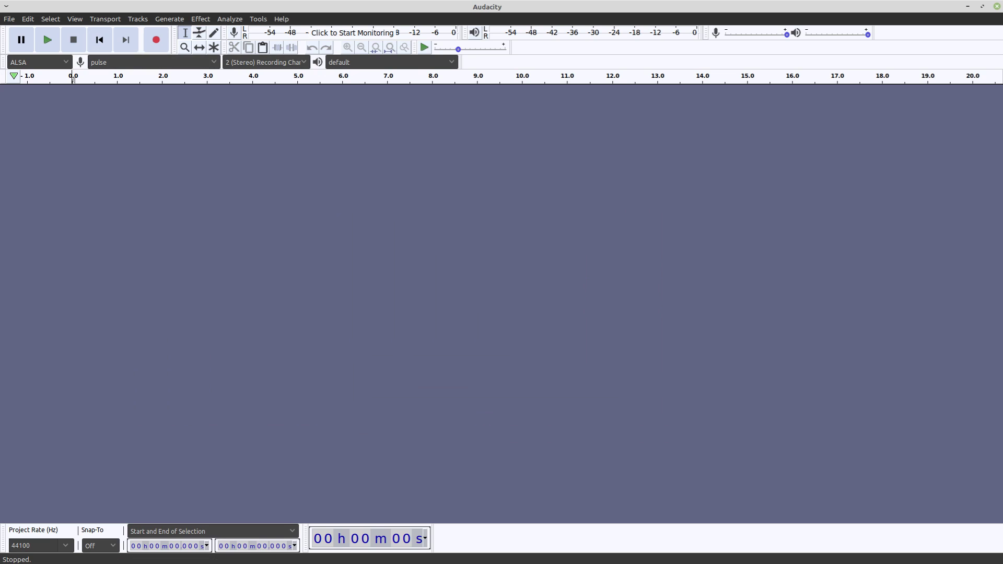
Record about 6 seconds of stereo test audio, then delete the track and close the project
left_click(156, 39)
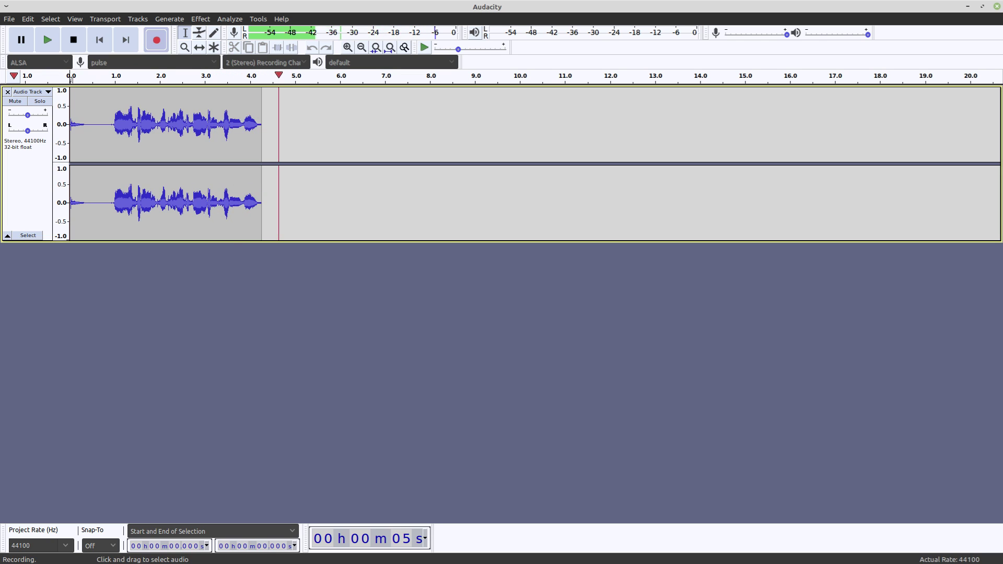
left_click(73, 40)
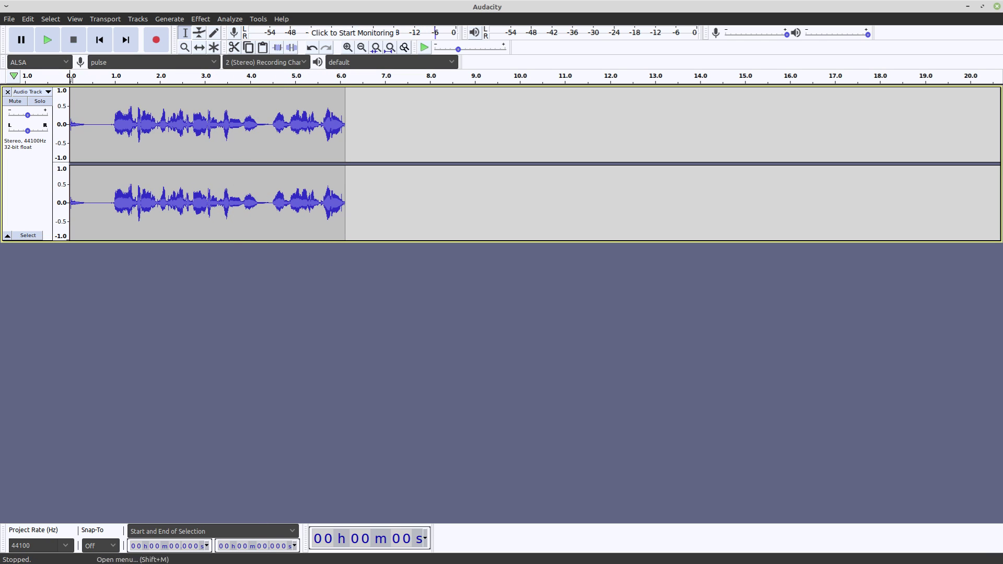
left_click(7, 91)
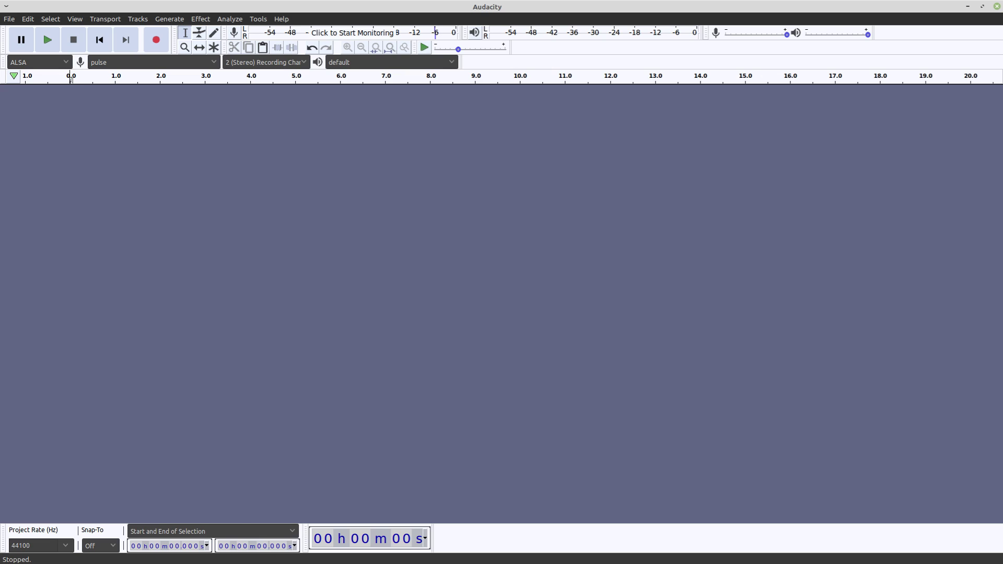
key("alt+F10")
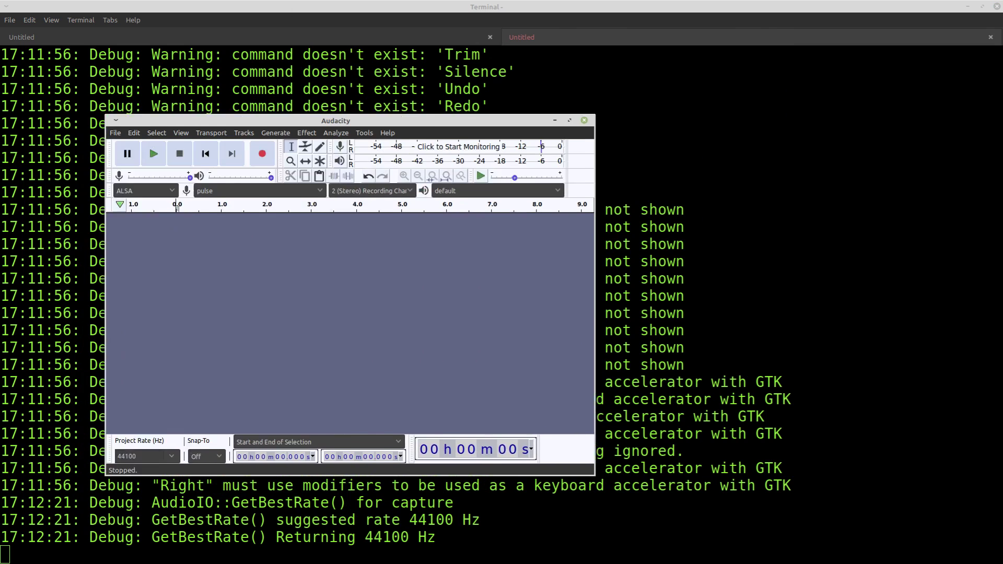
key("ctrl+w")
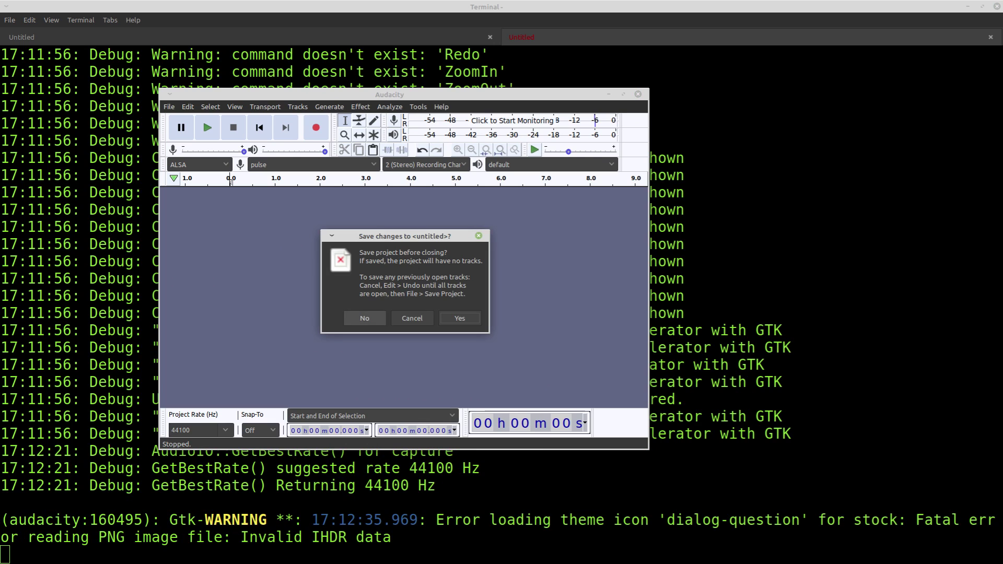
Quit Audacity without saving, then change into bin/Debug in the Sneedacity build terminal
left_click(364, 318)
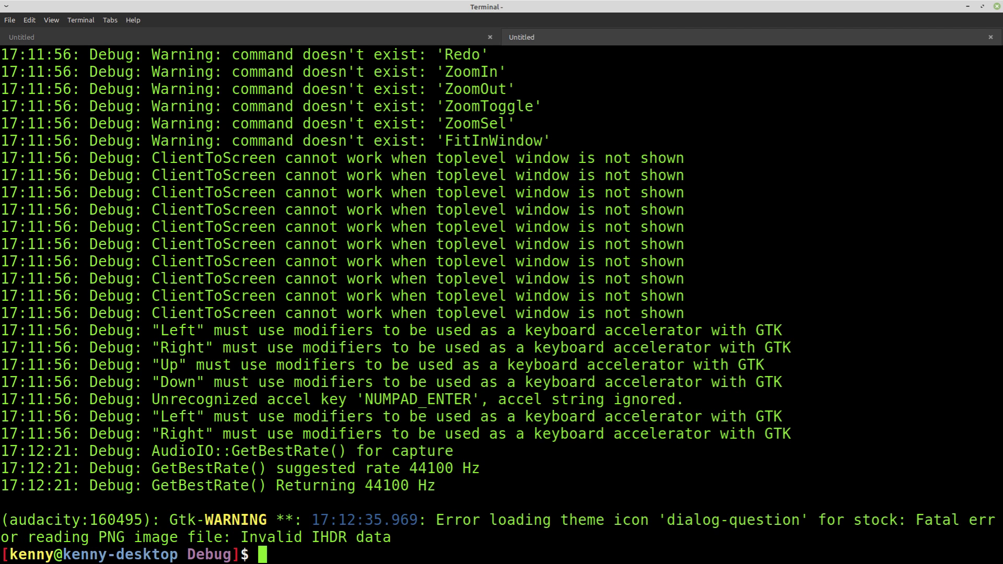
key("ctrl+Page_Up")
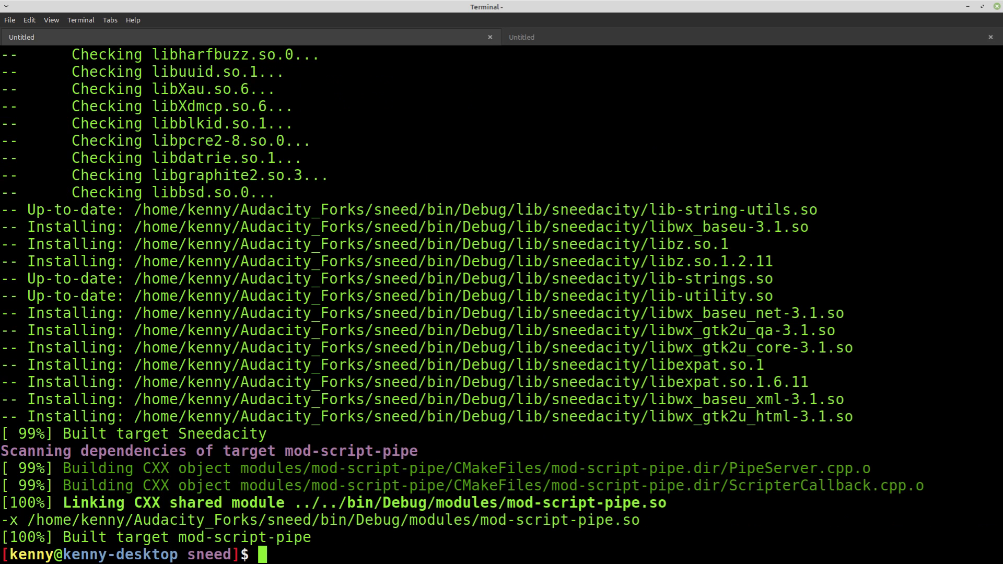
type("cd b")
key("Tab")
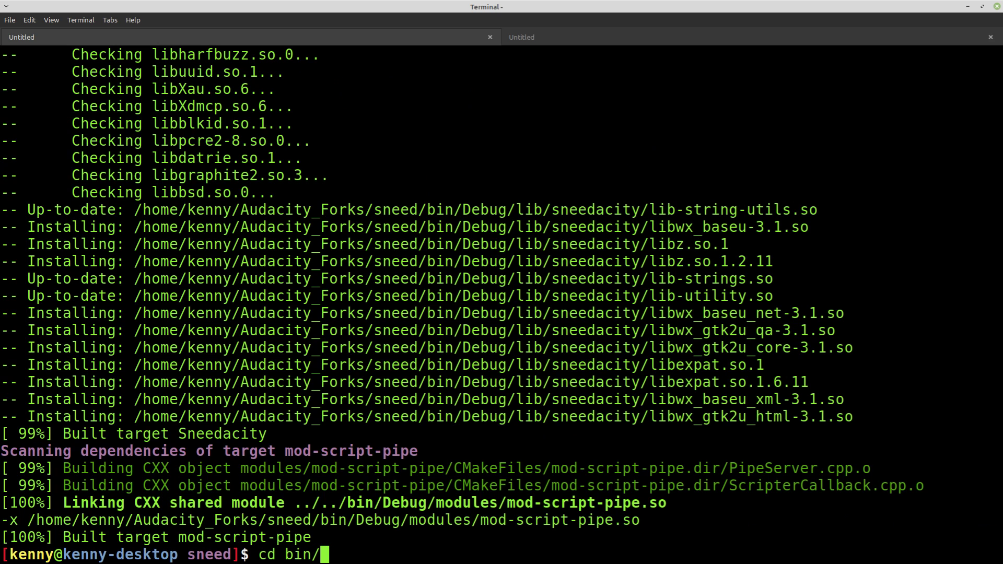
type("D")
key("Tab")
key("Return")
List the bin/Debug contents and launch the ./sneedacity program
type("ls")
key("Return")
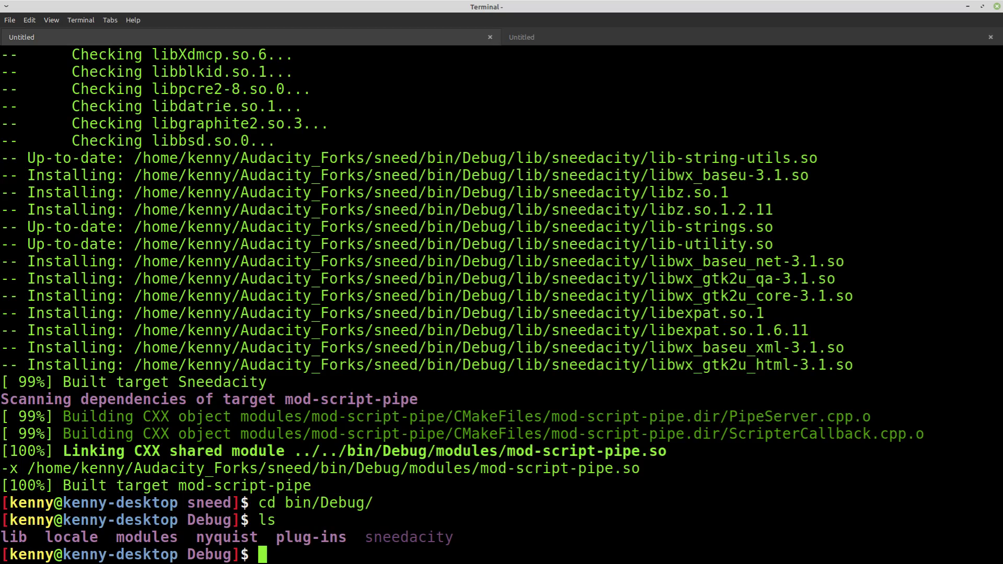
type("./sne")
key("Tab")
key("Return")
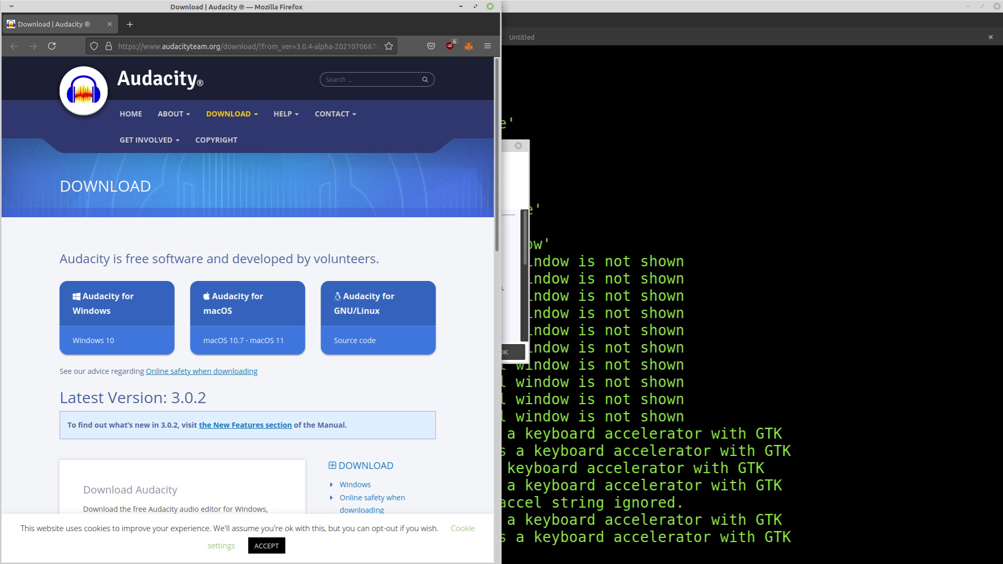
Scroll through the Audacity download options for version 3.0.2 and back to the top
scroll(385, 296, "down", 10)
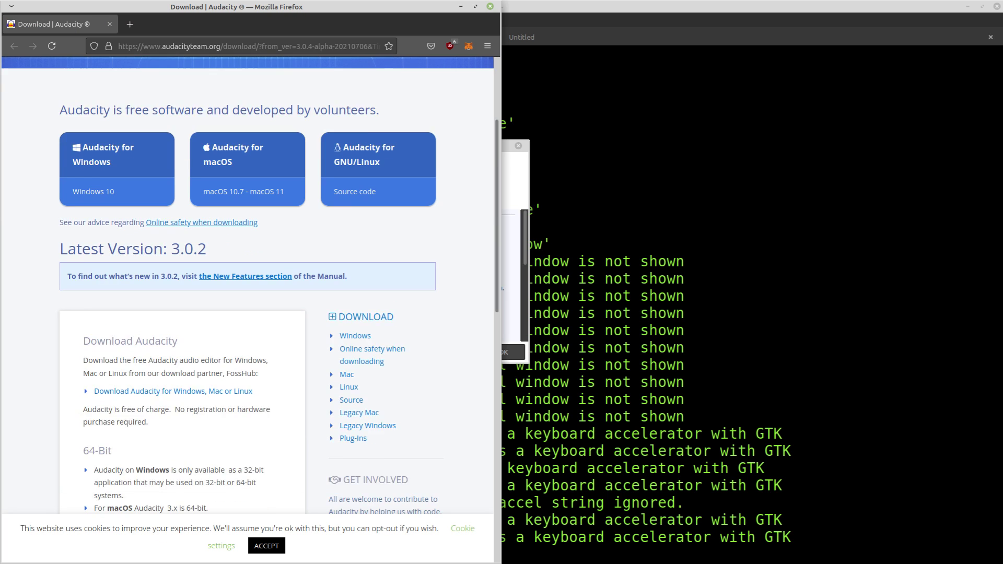
scroll(385, 296, "up", 8)
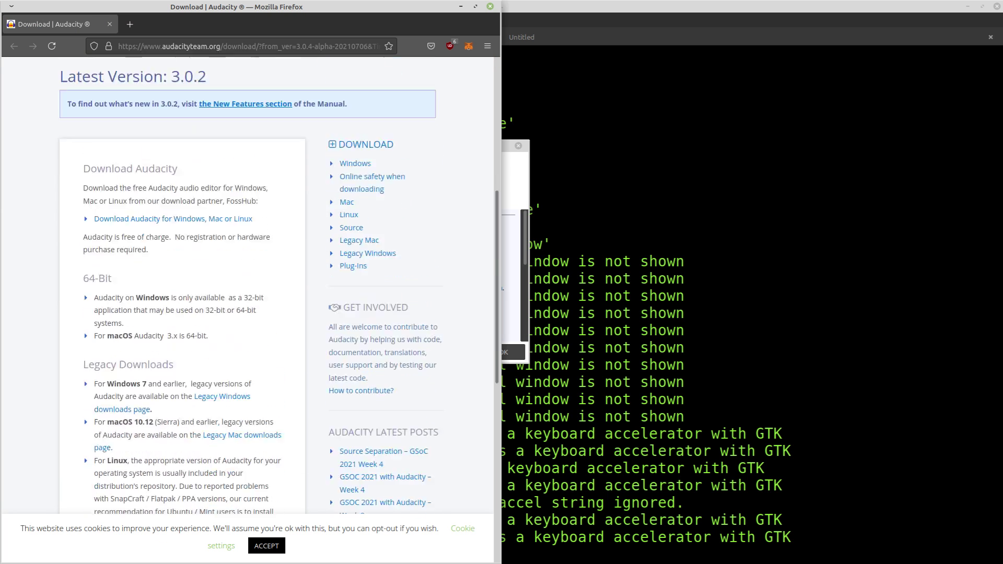
Close Firefox, then read through Sneedacity's alpha-version welcome notice and dismiss it with OK
key("super+Down")
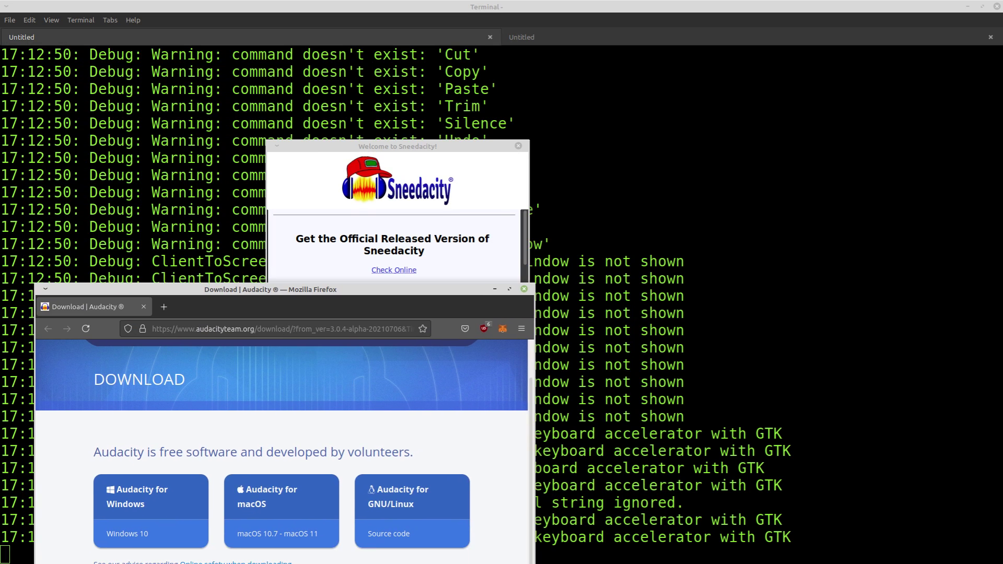
key("ctrl+w")
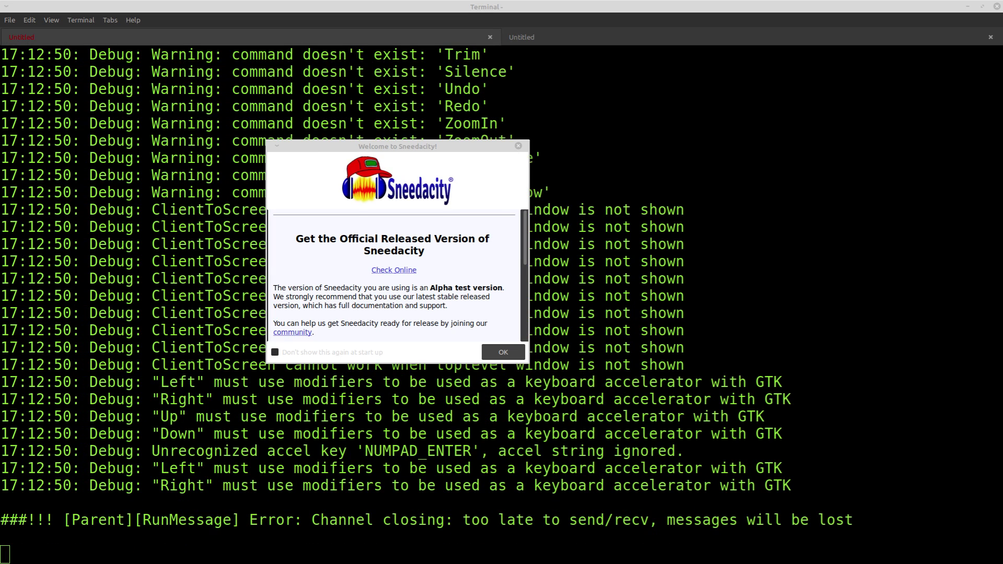
scroll(397, 277, "down", 5)
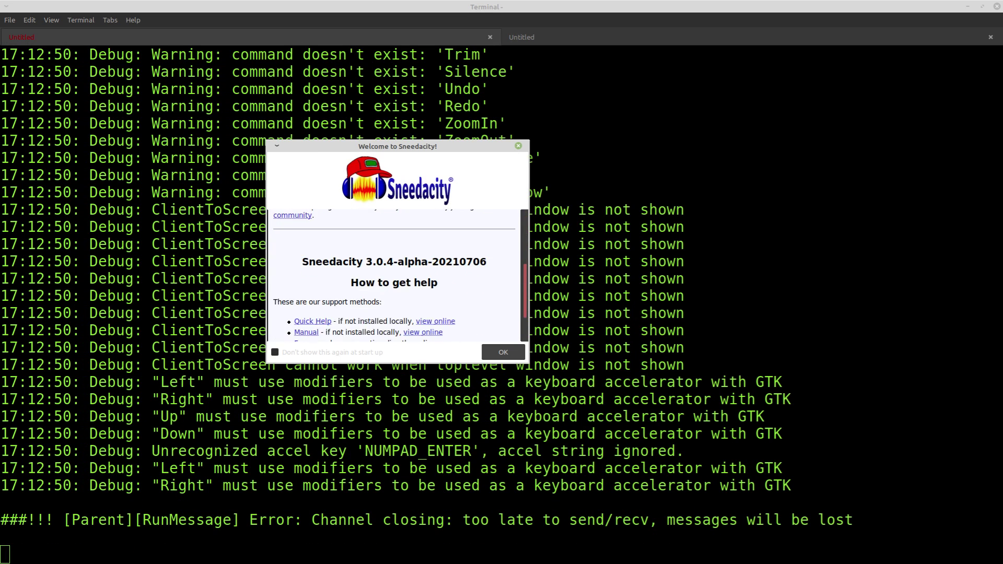
scroll(397, 277, "down", 2)
scroll(397, 277, "up", 5)
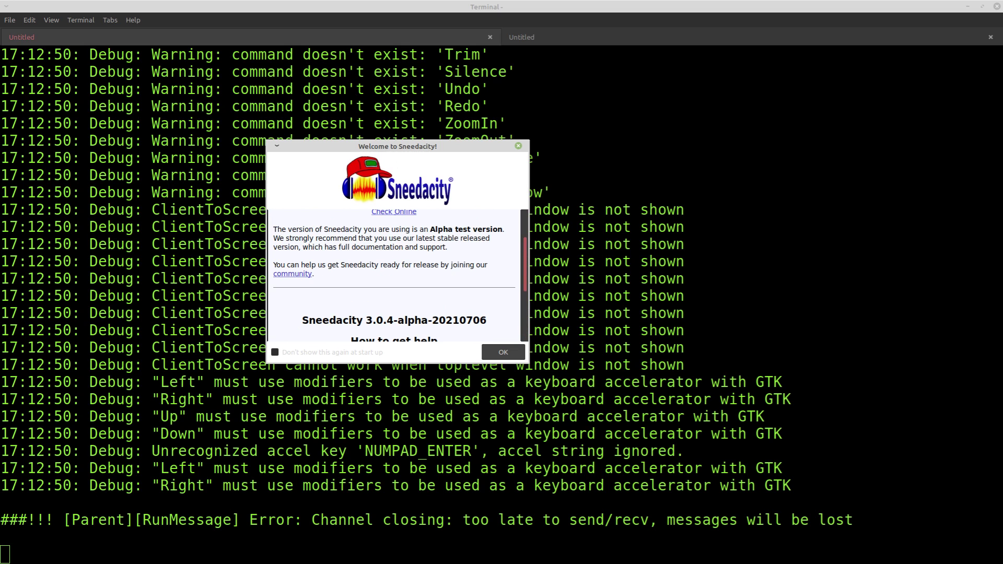
scroll(397, 275, "up", 2)
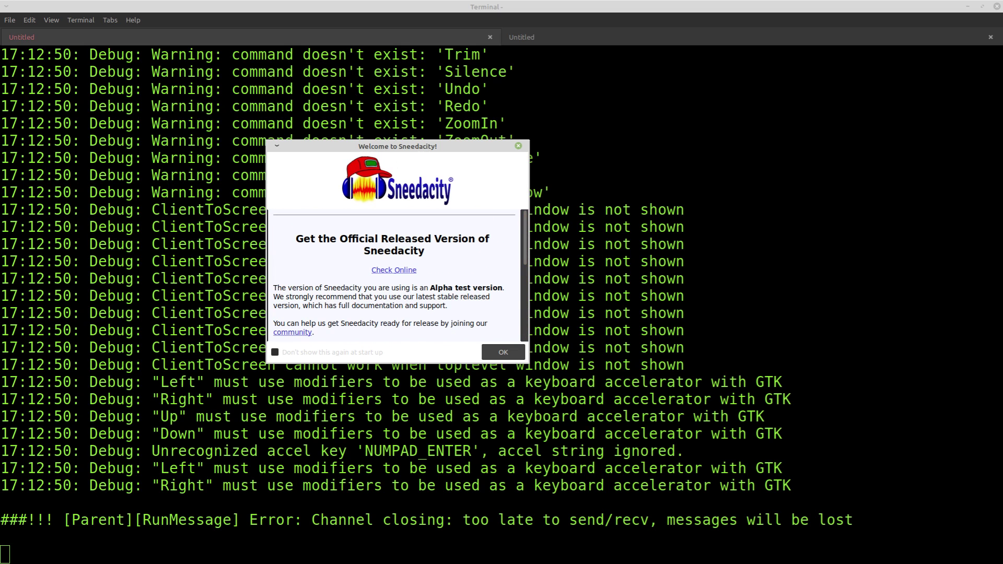
left_click(503, 352)
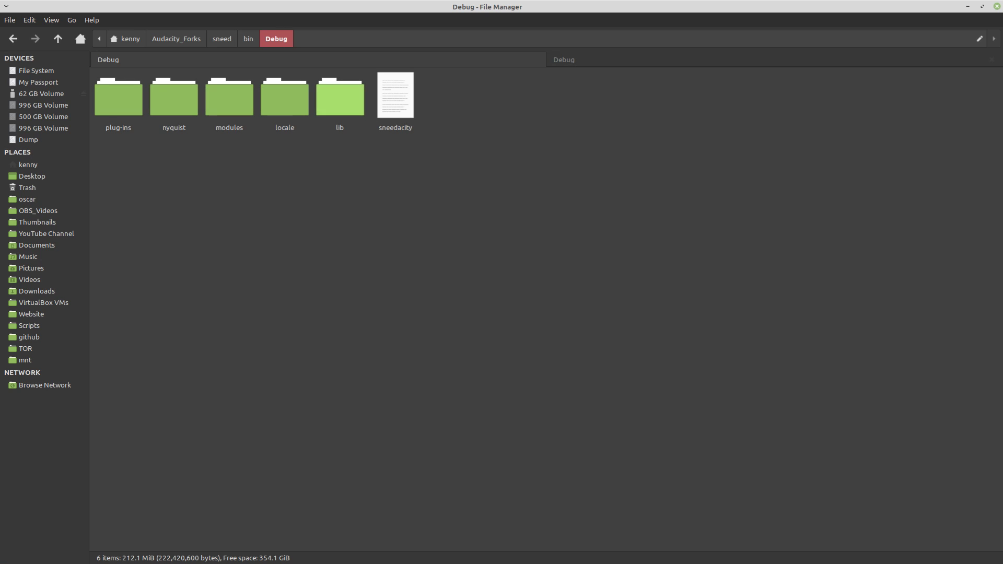
Compare sneedacity's 212.1 MiB binary with the cookie build's 211.2 MiB audacity, then minimise the file manager
left_click(395, 97)
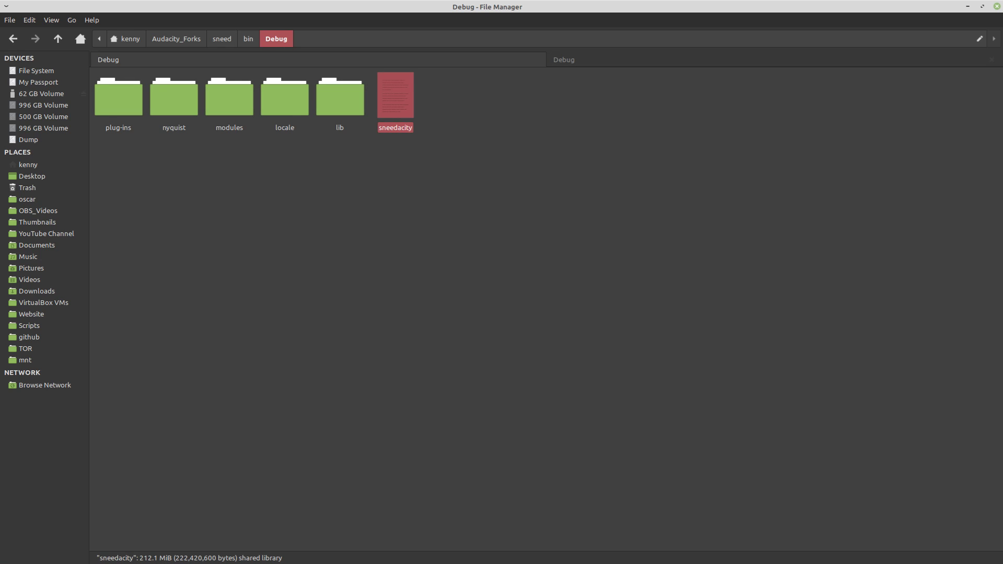
key("ctrl+Page_Down")
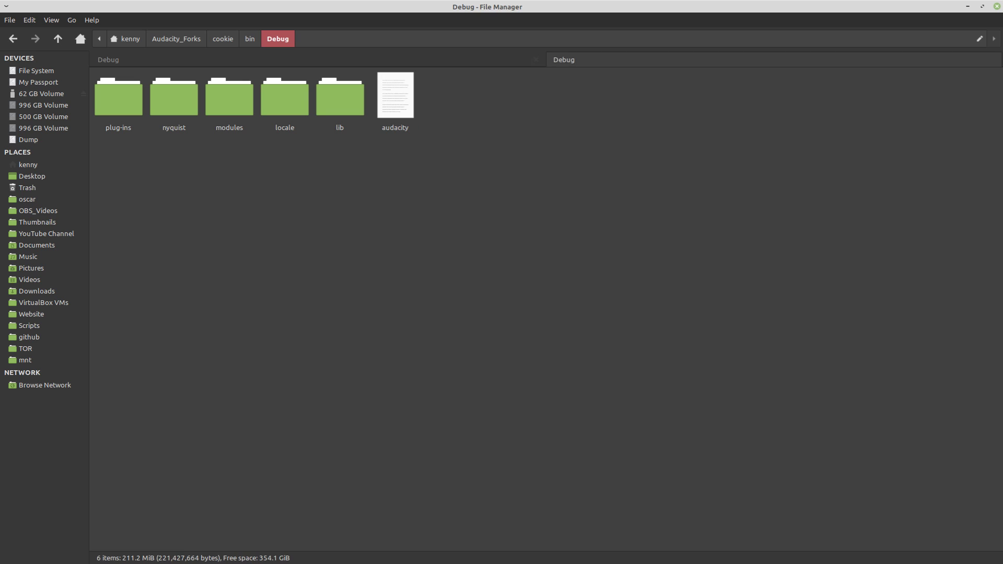
left_click(395, 97)
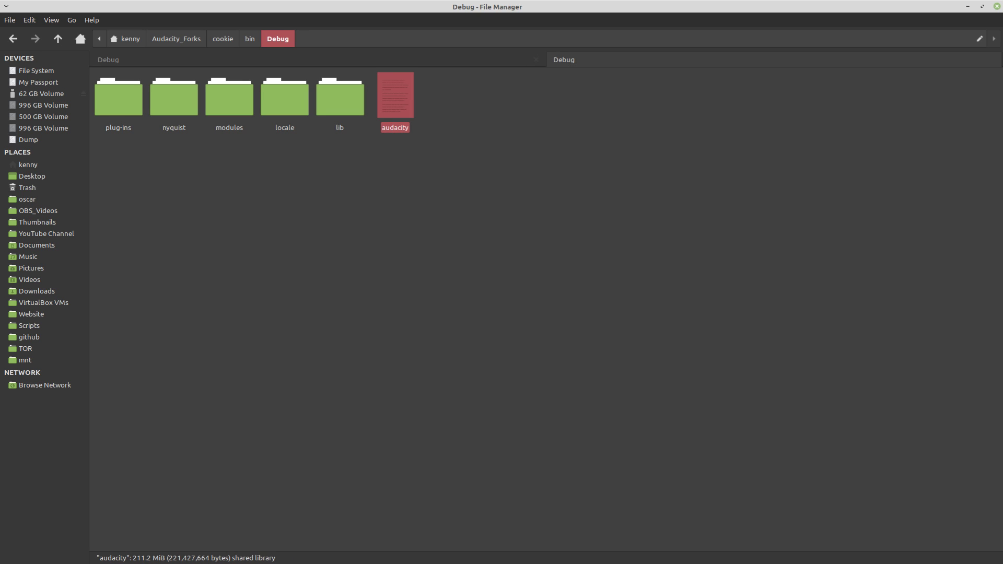
key("ctrl+Page_Up")
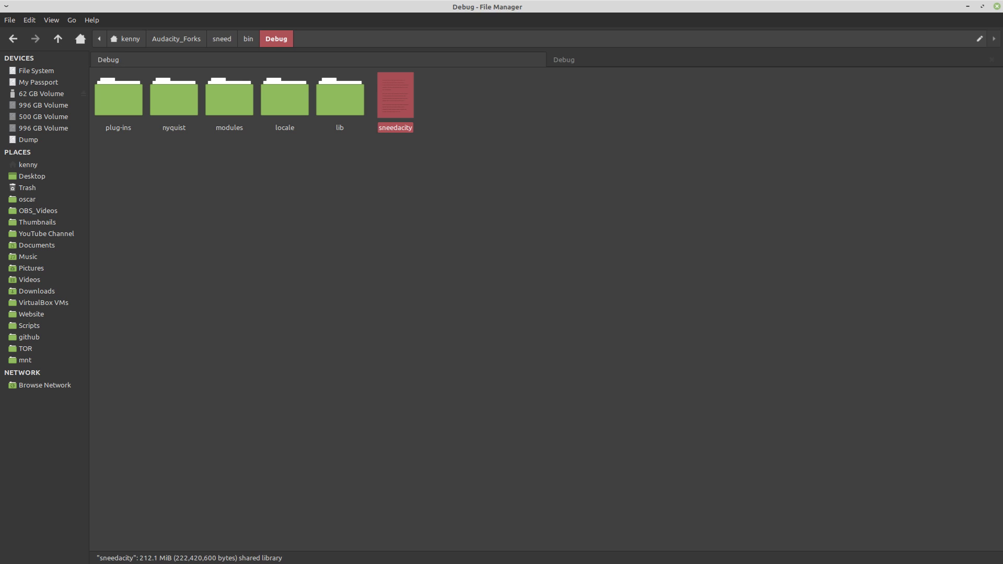
left_click(564, 60)
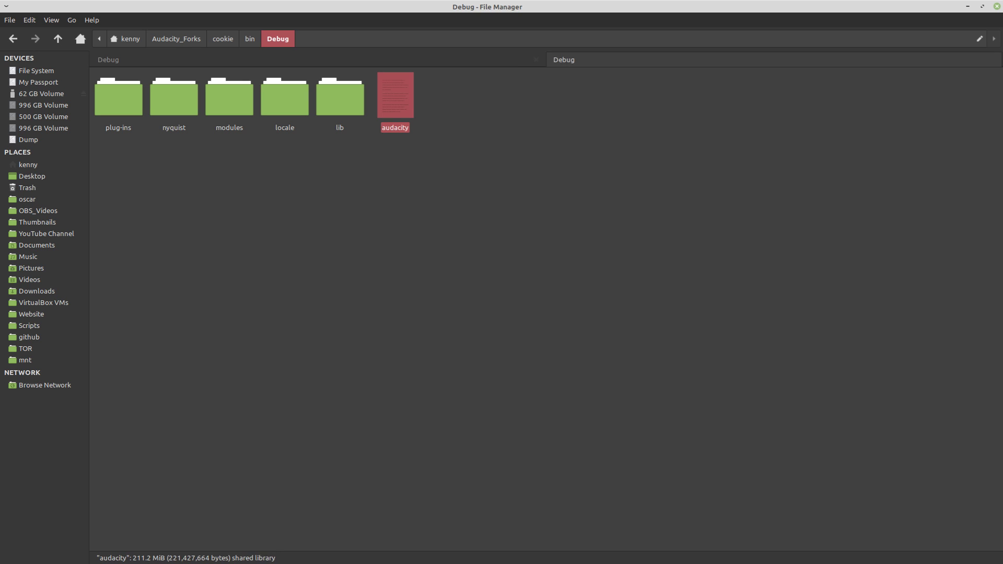
key("alt+F9")
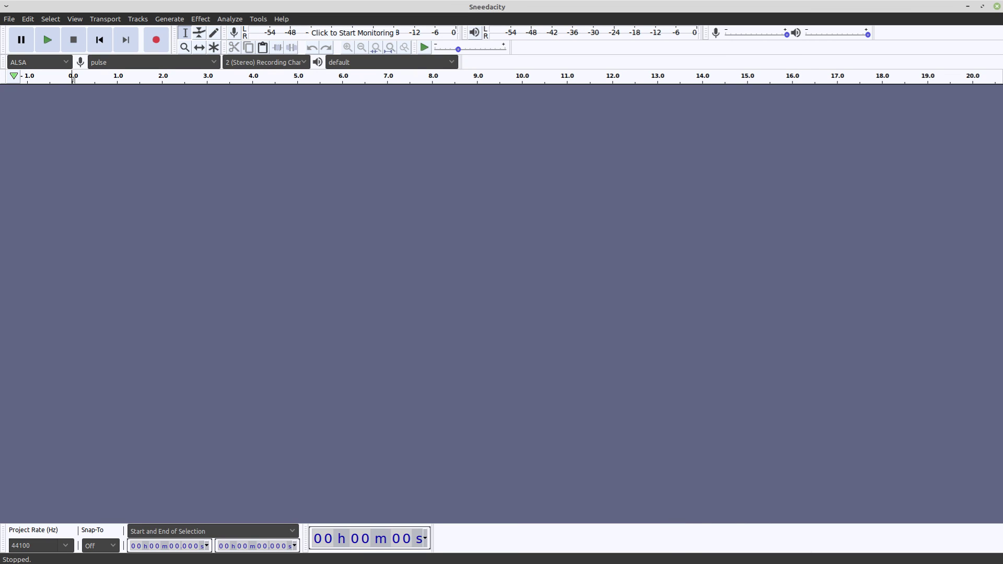